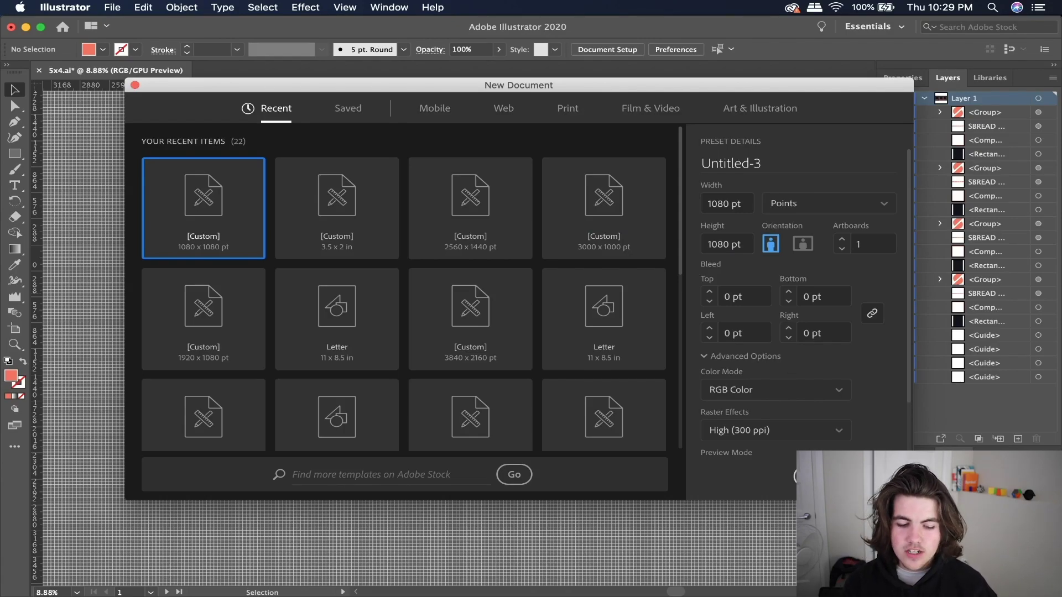
Create a new 1080 x 1080 pt RGB document with one artboard and show the Actions panel.
key("Return")
left_click(388, 7)
mouse_move(404, 70)
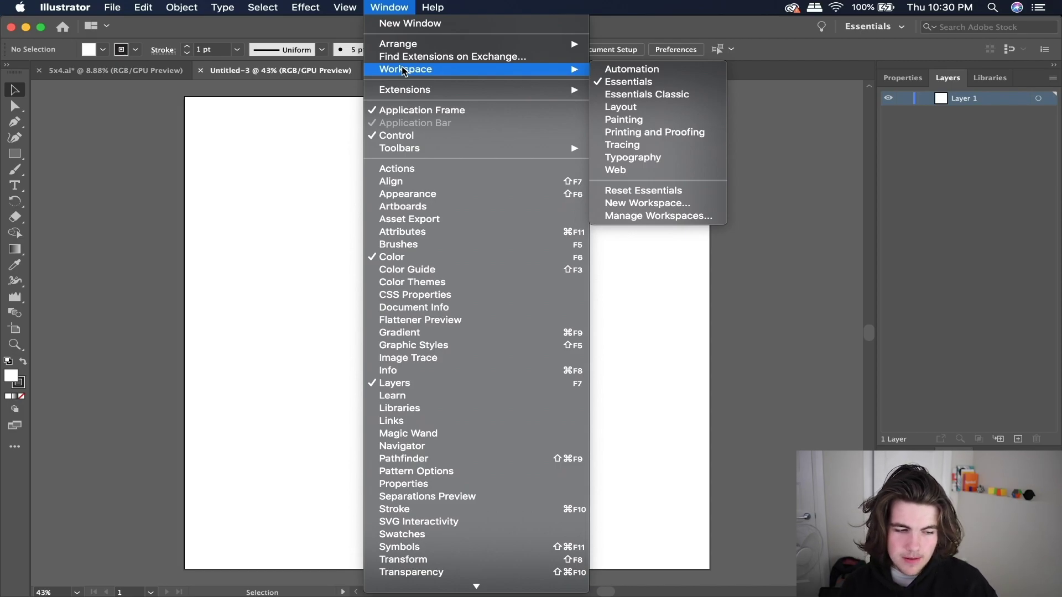
left_click(419, 170)
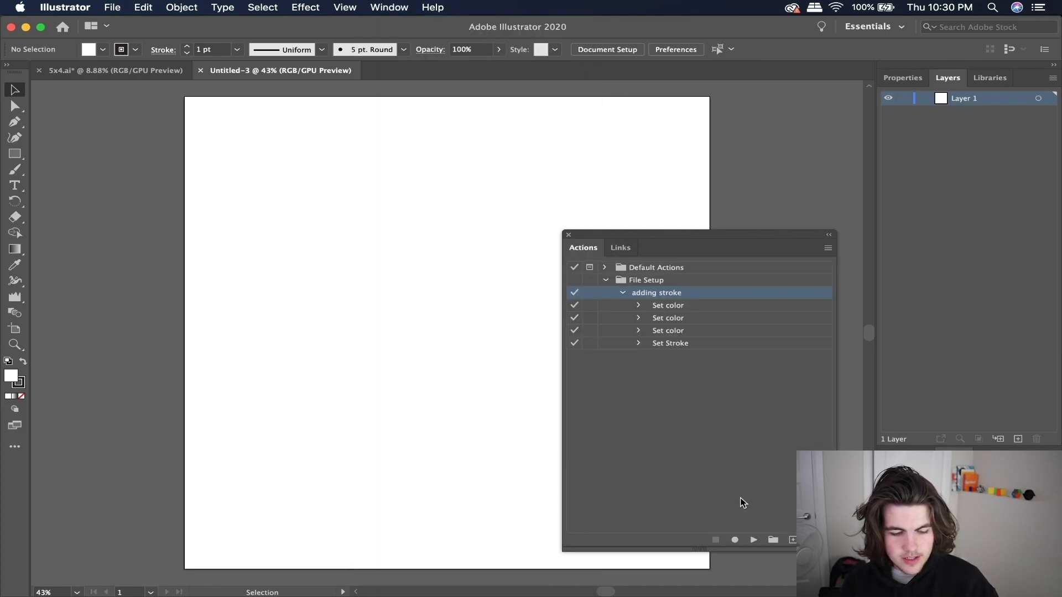
Delete the "adding stroke" action from the File Setup set.
left_click(812, 540)
left_click(585, 330)
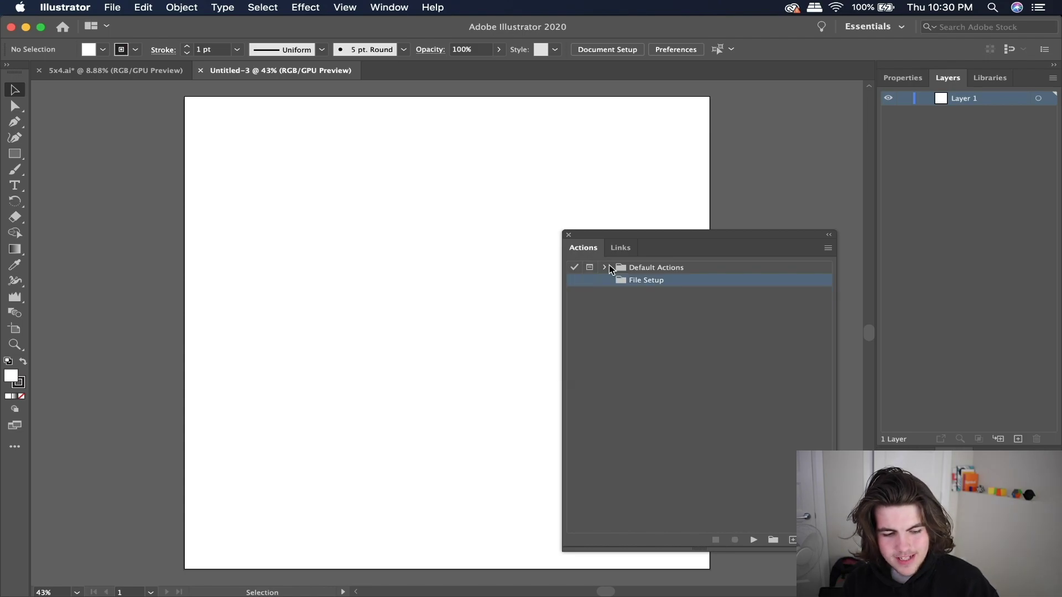
Expand the Default Actions set and look through its actions, including Rotate 90 CW, Save For Web PNG 24 and the opacity actions.
left_click(605, 268)
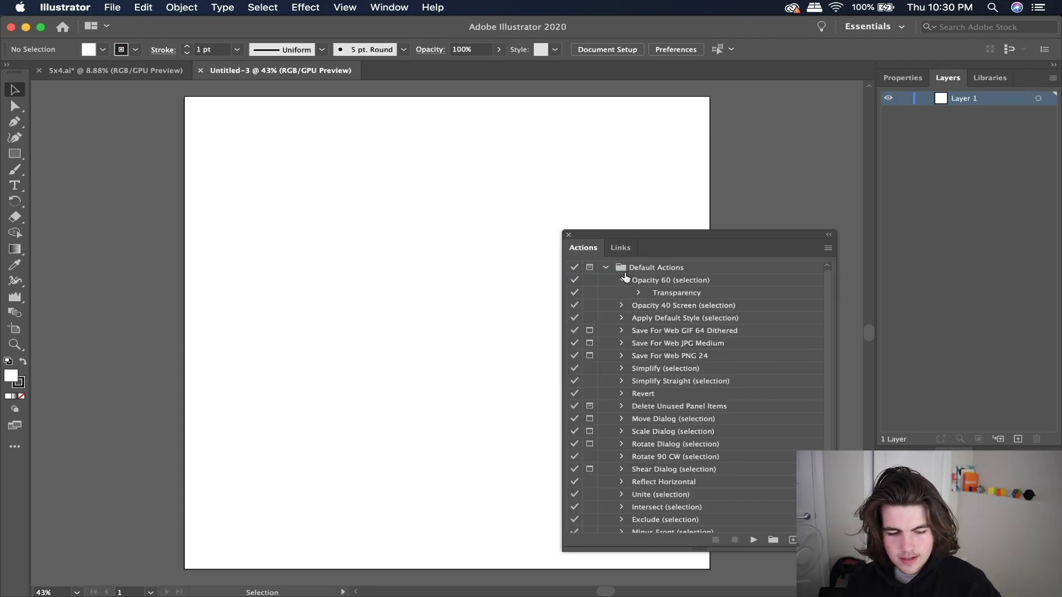
scroll(667, 281, "down", 2)
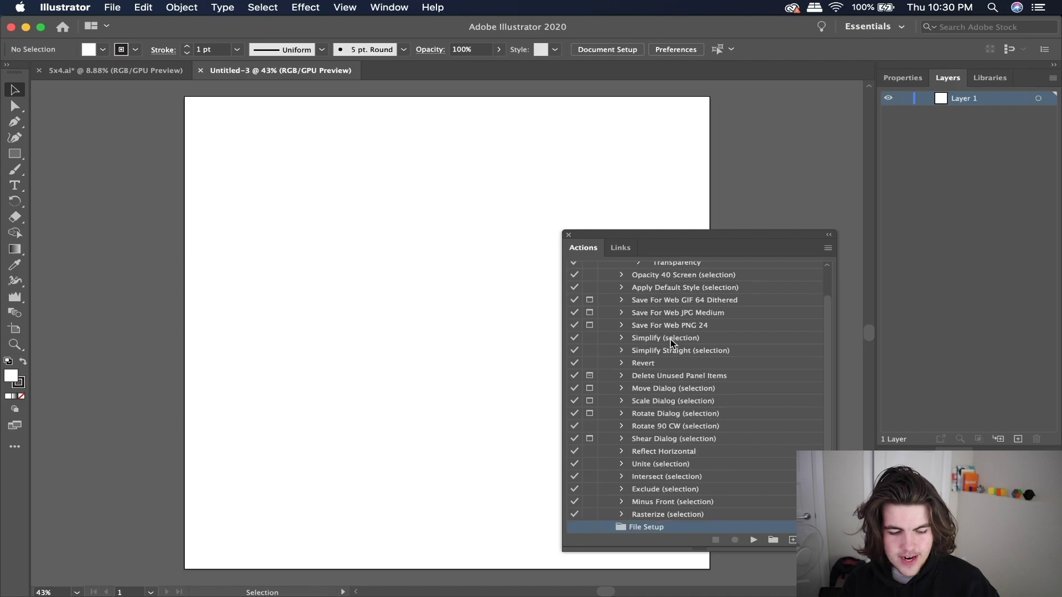
left_click(669, 424)
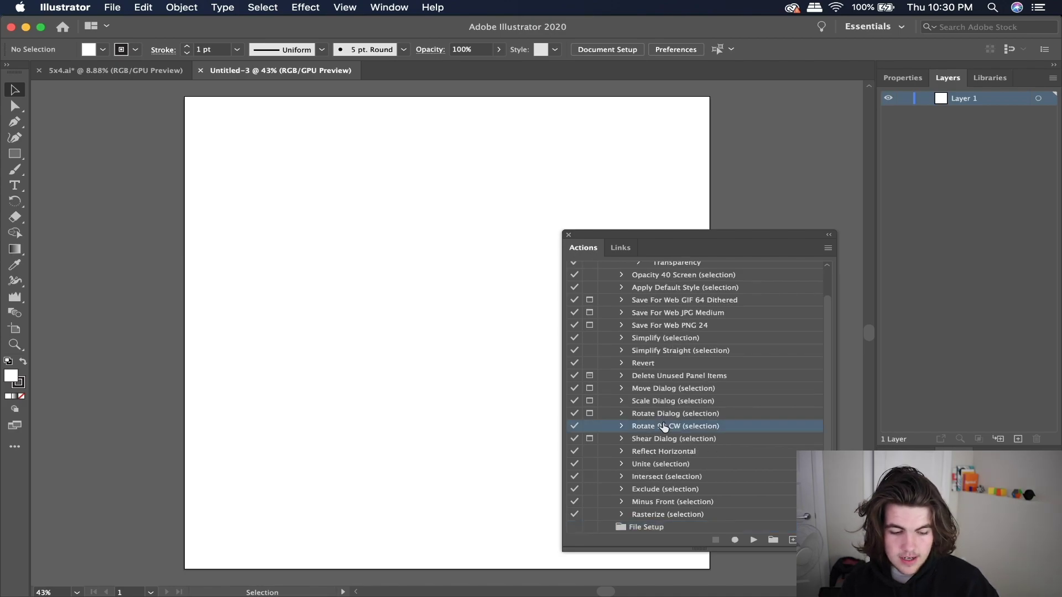
scroll(641, 419, "up", 2)
left_click(642, 357)
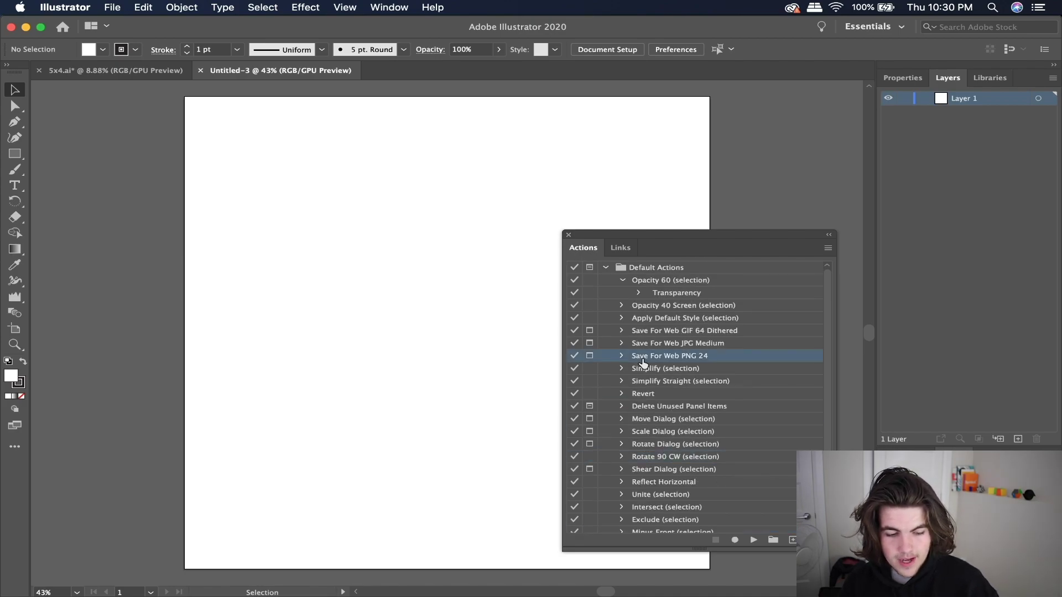
left_click(658, 281)
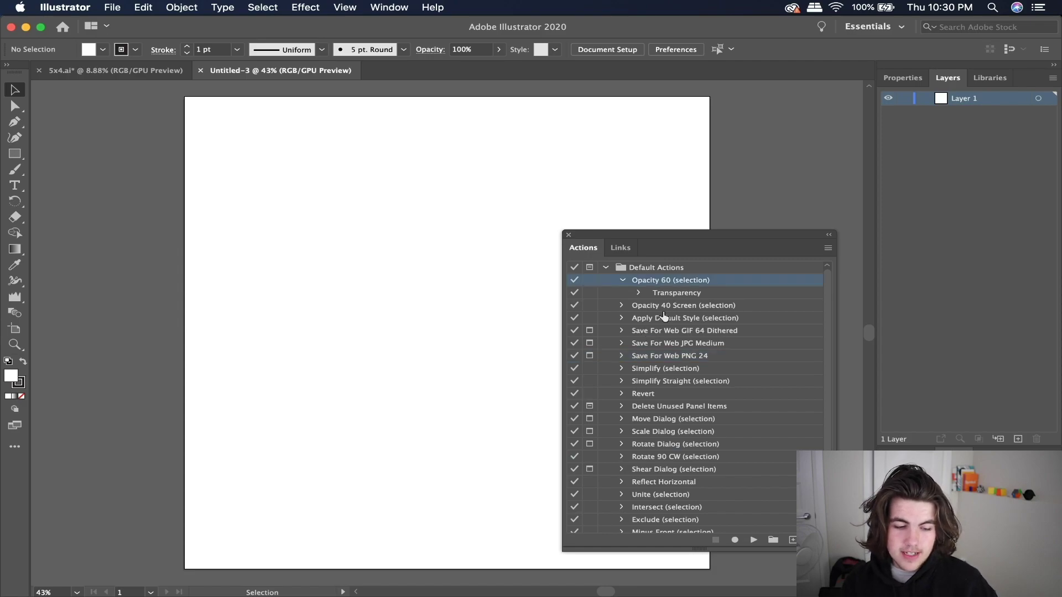
left_click(663, 307)
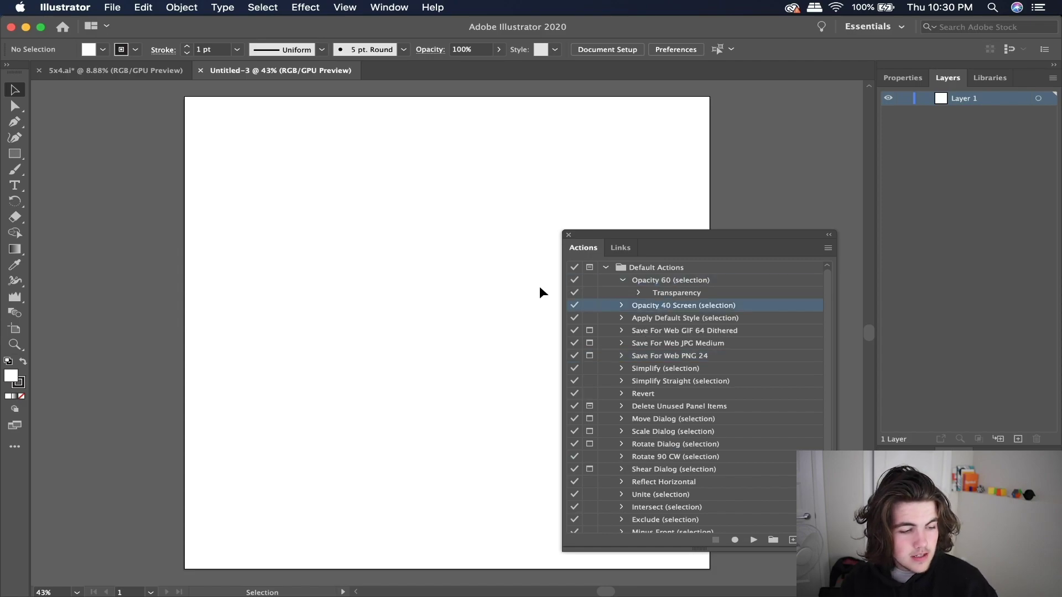
Draw a rectangle in the upper-left area of the artboard with a black fill and no stroke.
left_click(14, 154)
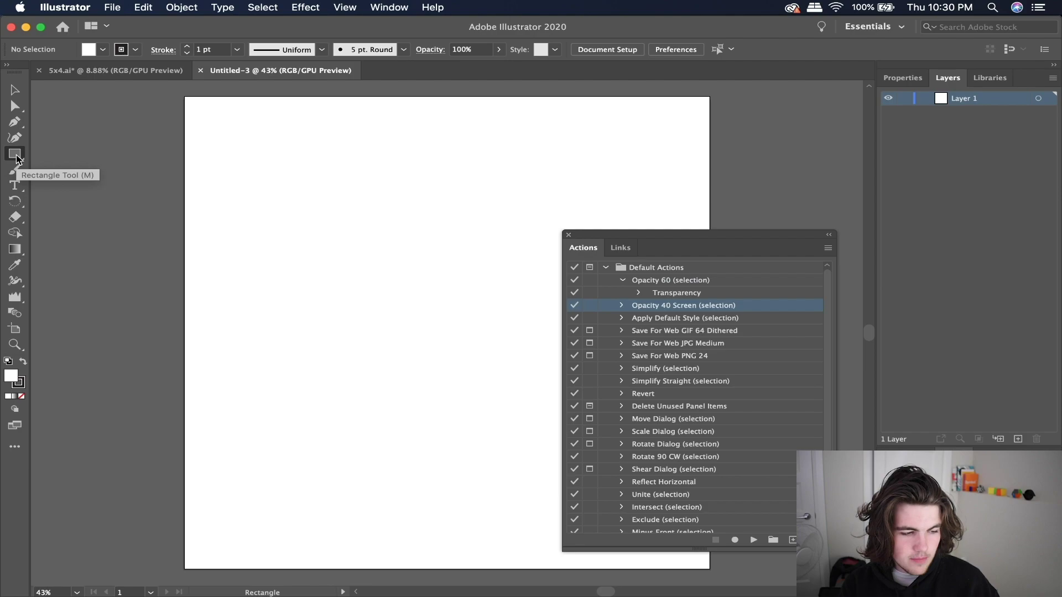
left_click_drag(260, 193, 409, 317)
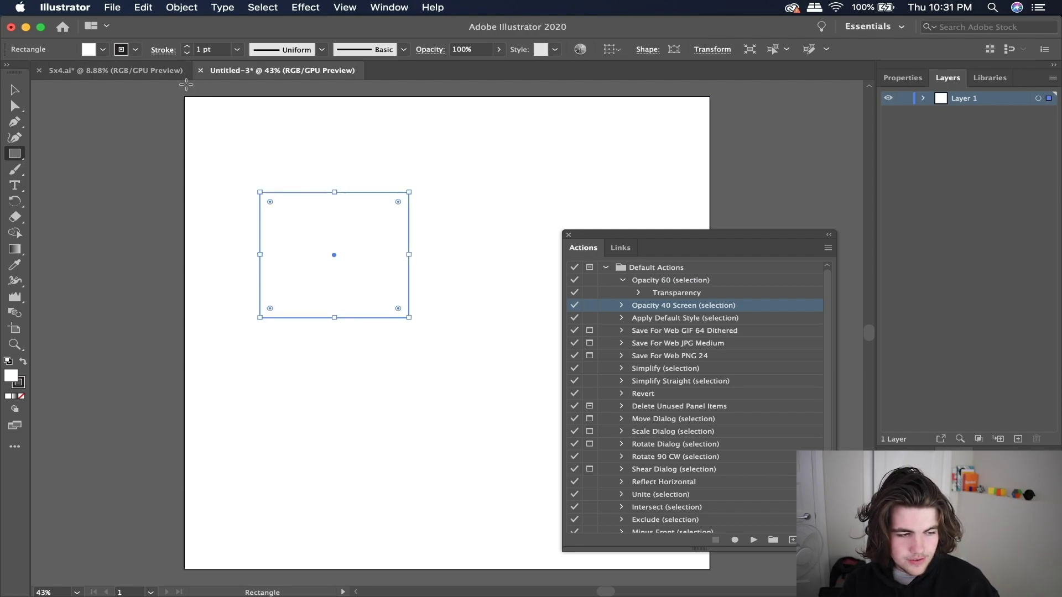
left_click(103, 49)
left_click(41, 73)
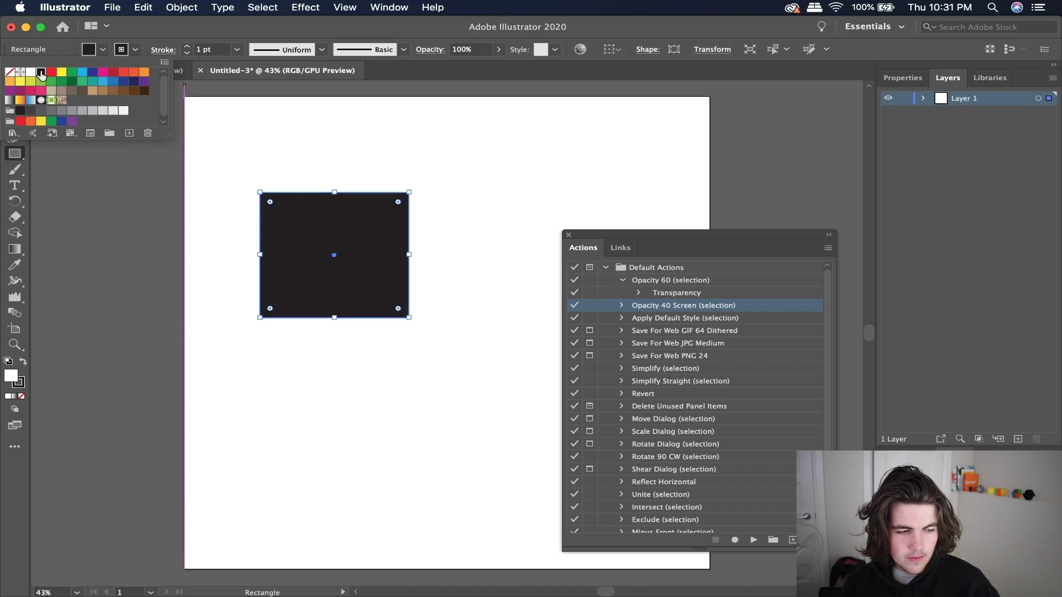
left_click(136, 49)
left_click(10, 72)
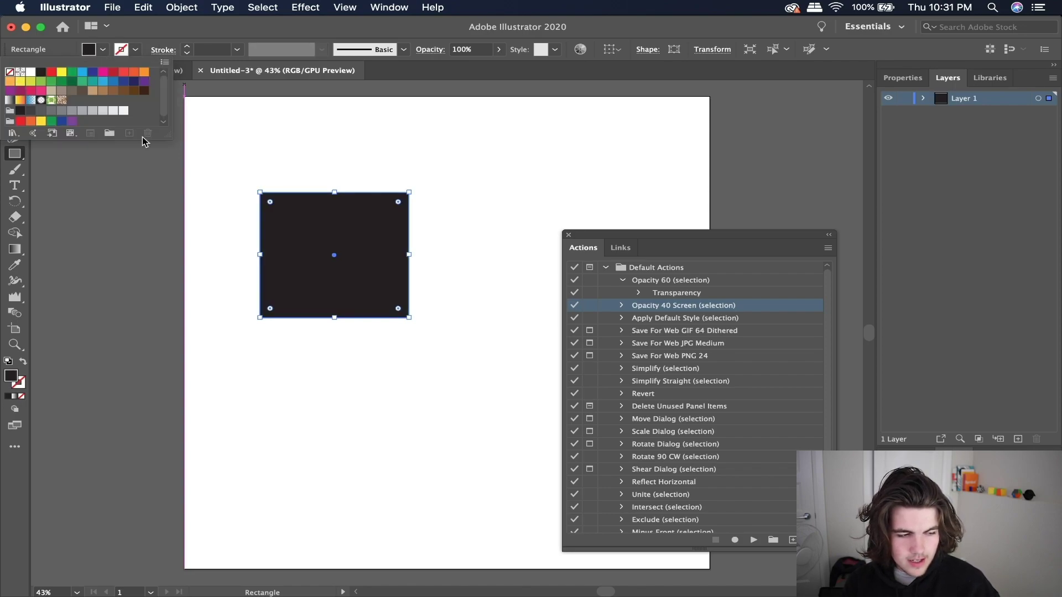
left_click(143, 145)
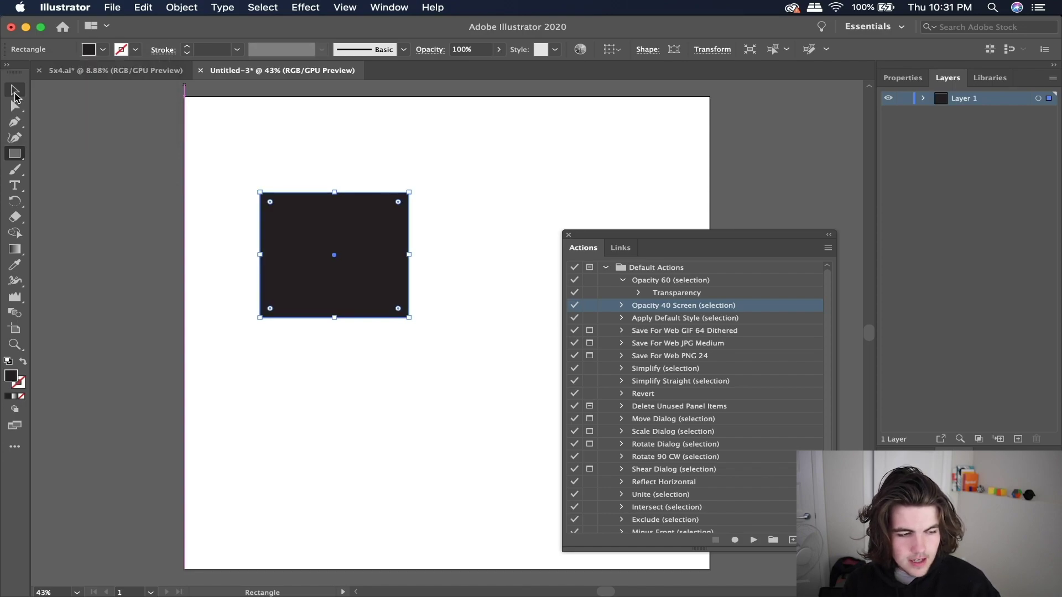
left_click(15, 94)
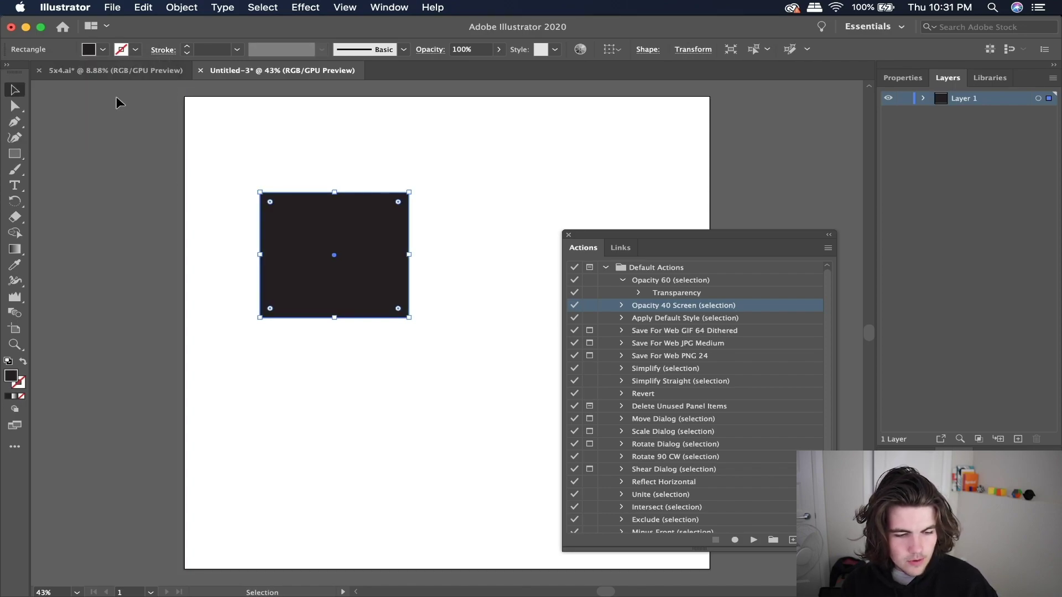
Run the Opacity 60 action on the selected rectangle and undo it.
left_click(700, 282)
scroll(390, 267, "up", 3)
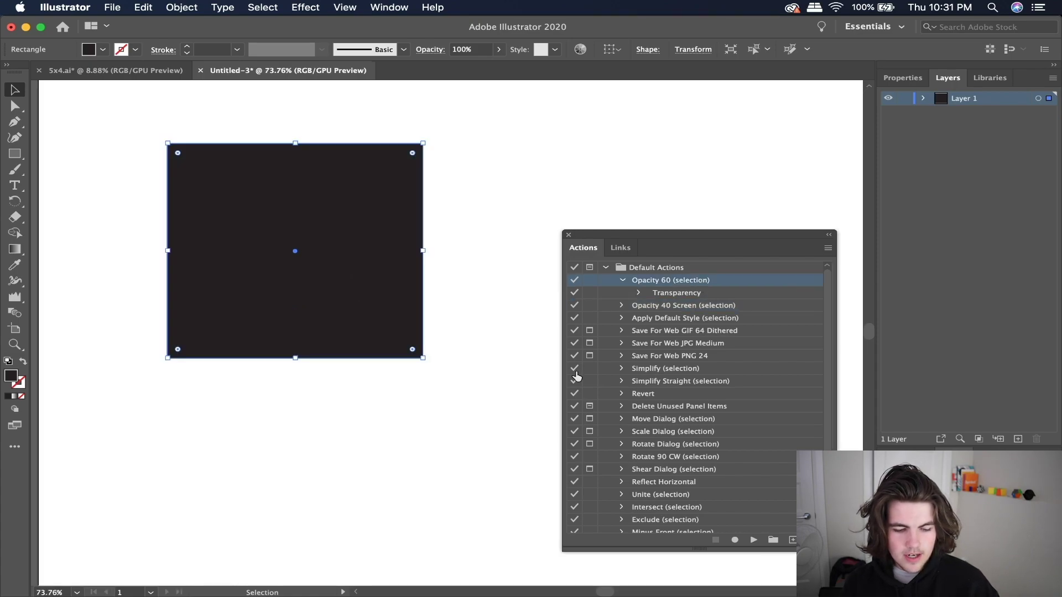
left_click(753, 540)
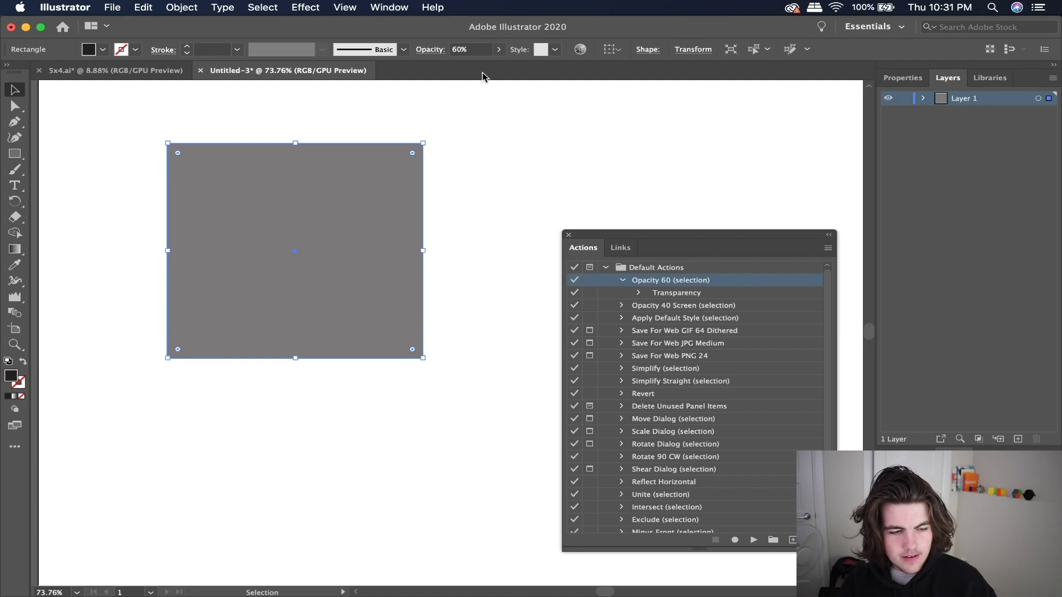
key("super+z")
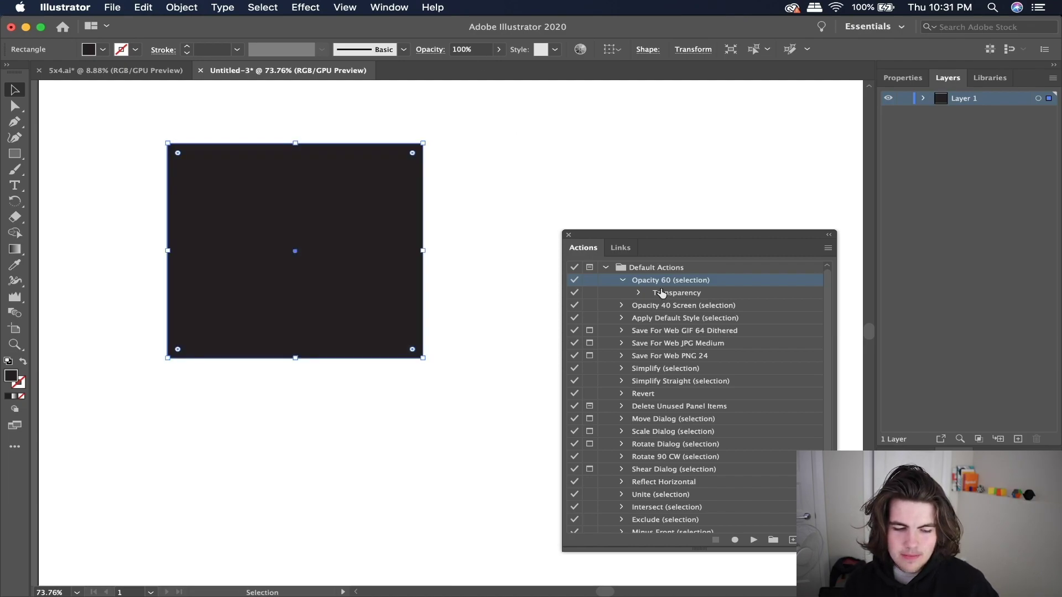
Run the default Rotate 90 CW action on the black rectangle.
scroll(657, 435, "down", 2)
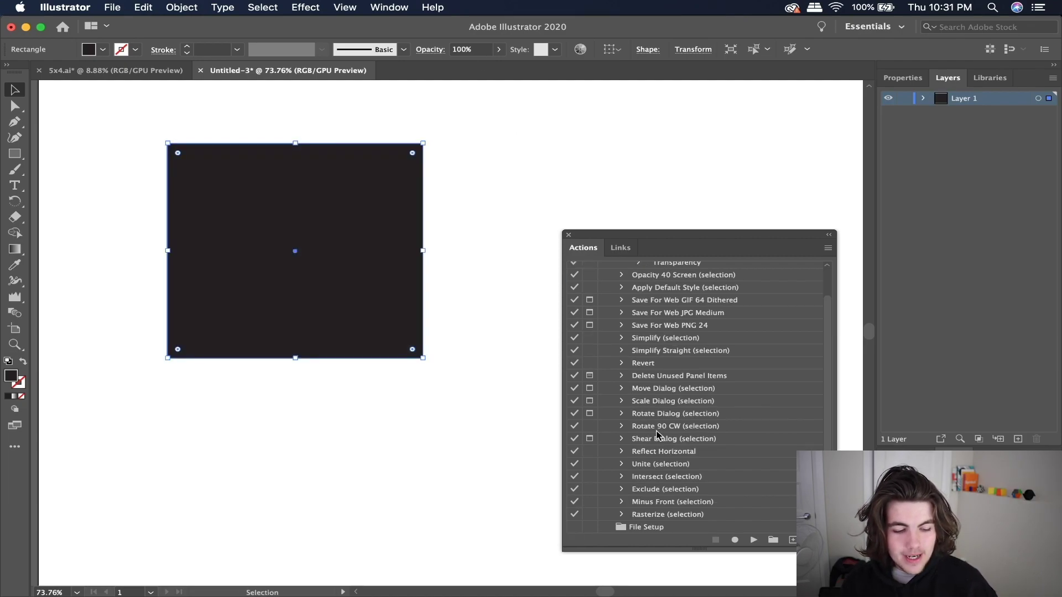
left_click(657, 430)
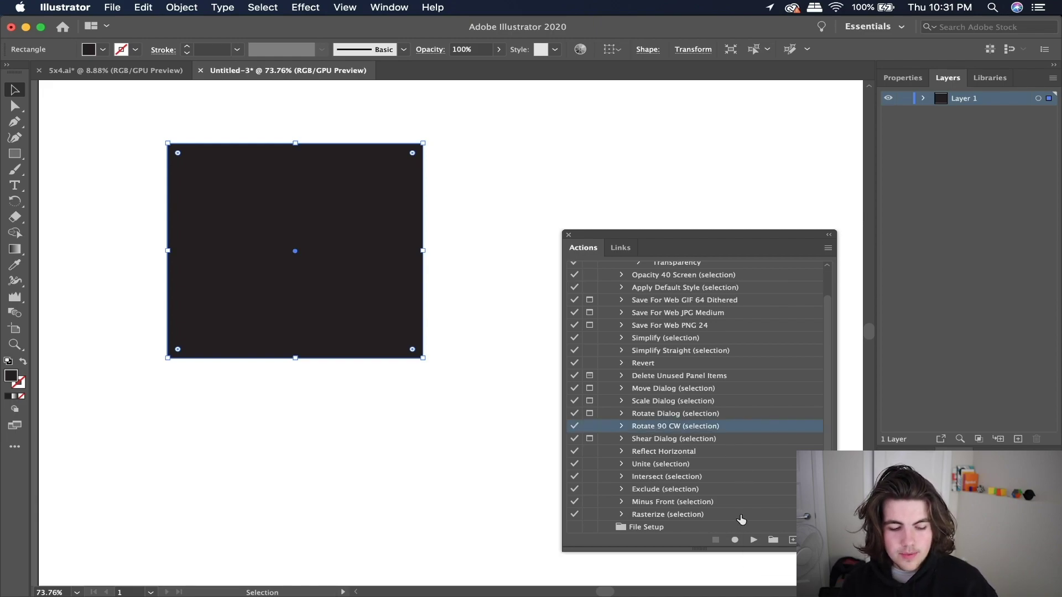
left_click(756, 539)
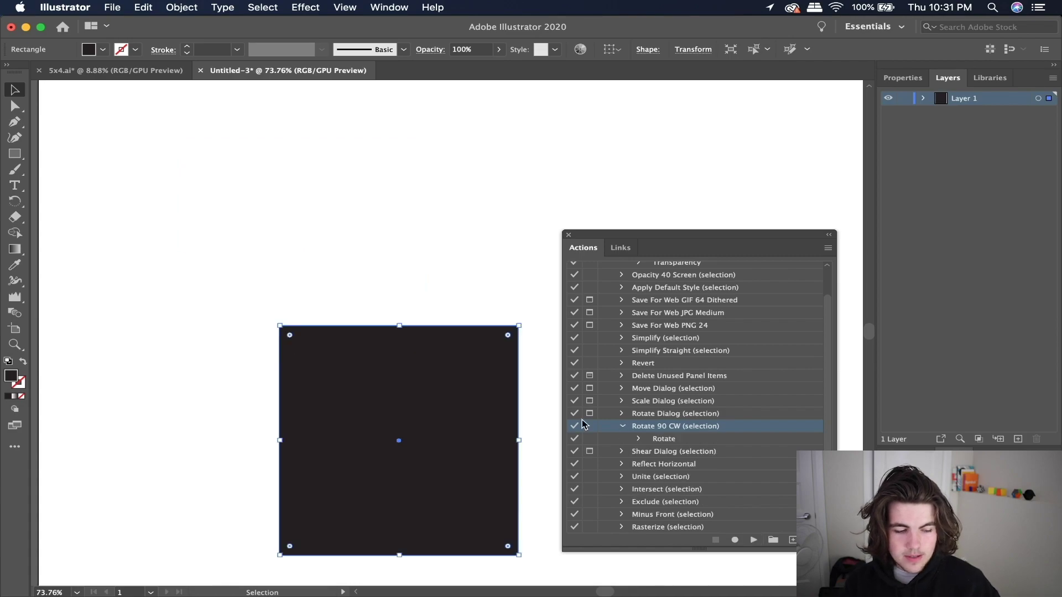
scroll(489, 390, "down", 3)
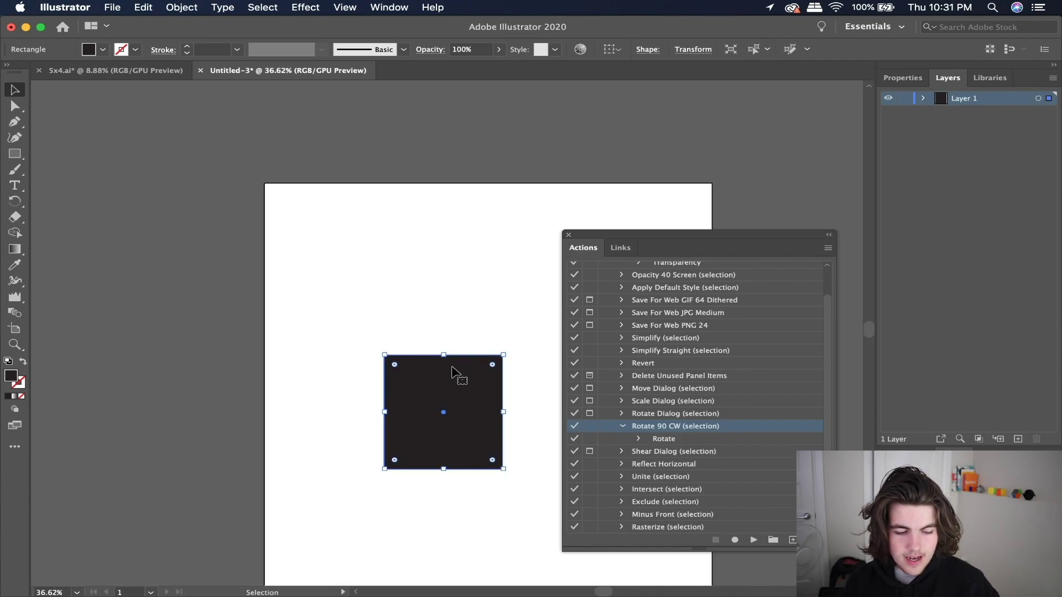
scroll(455, 371, "up", 3)
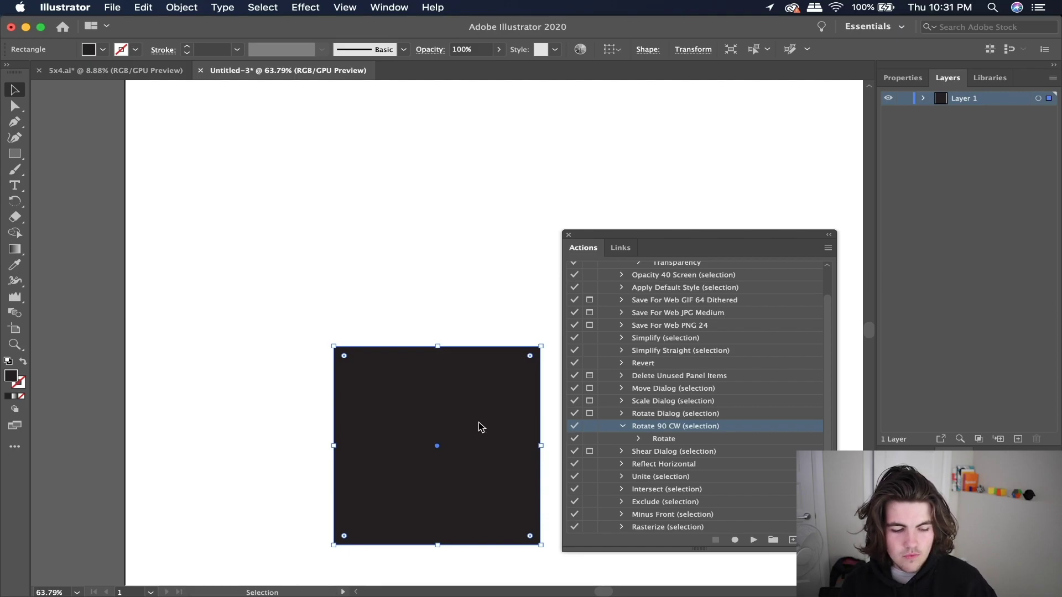
right_click(479, 426)
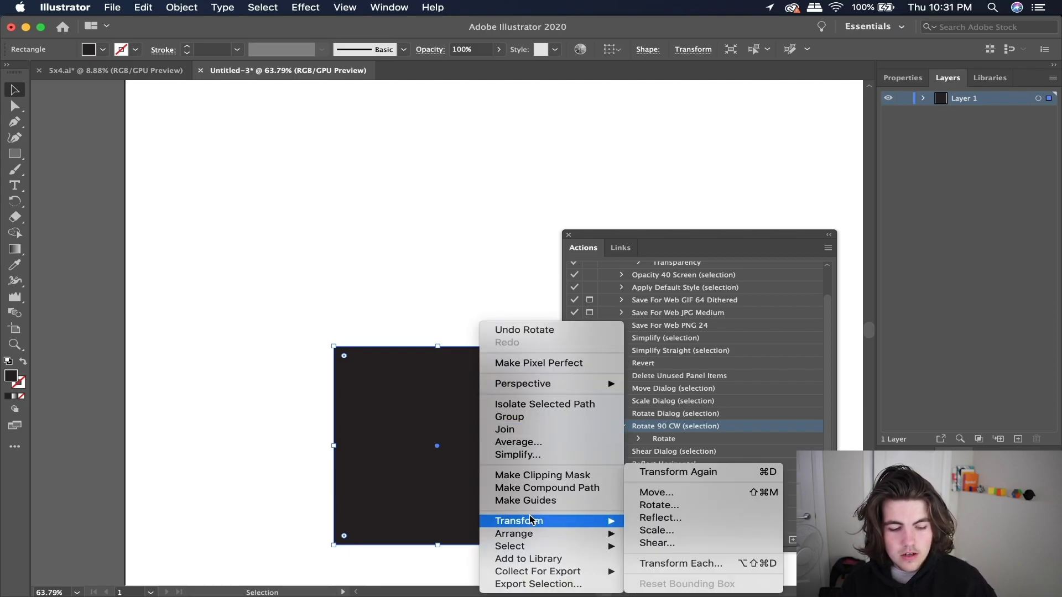
left_click(447, 415)
scroll(480, 424, "down", 2)
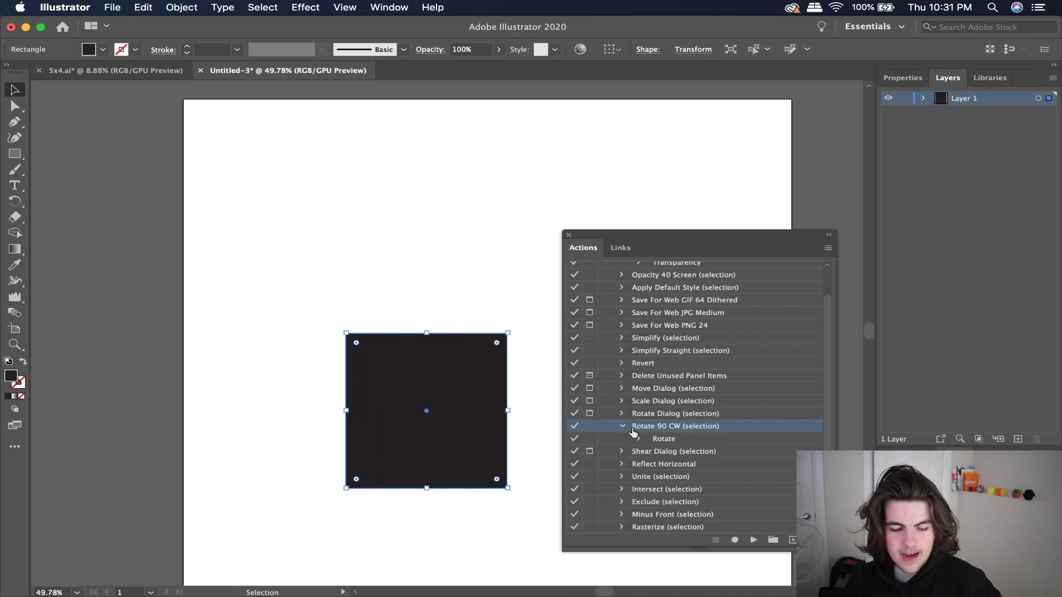
Collapse the Default Actions set and create a new action set named Tutorial.
left_click(623, 427)
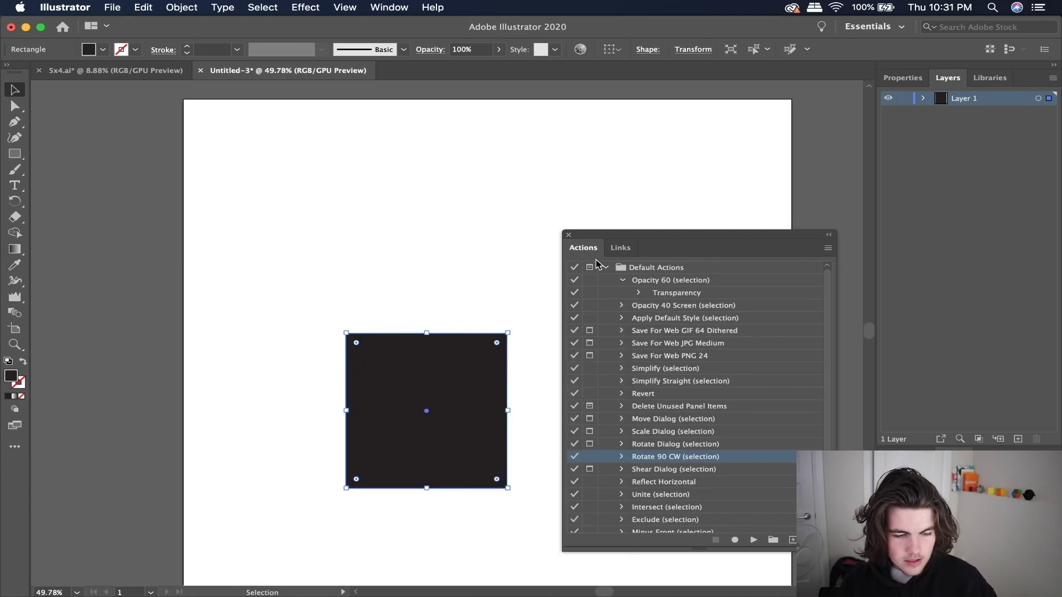
left_click(605, 268)
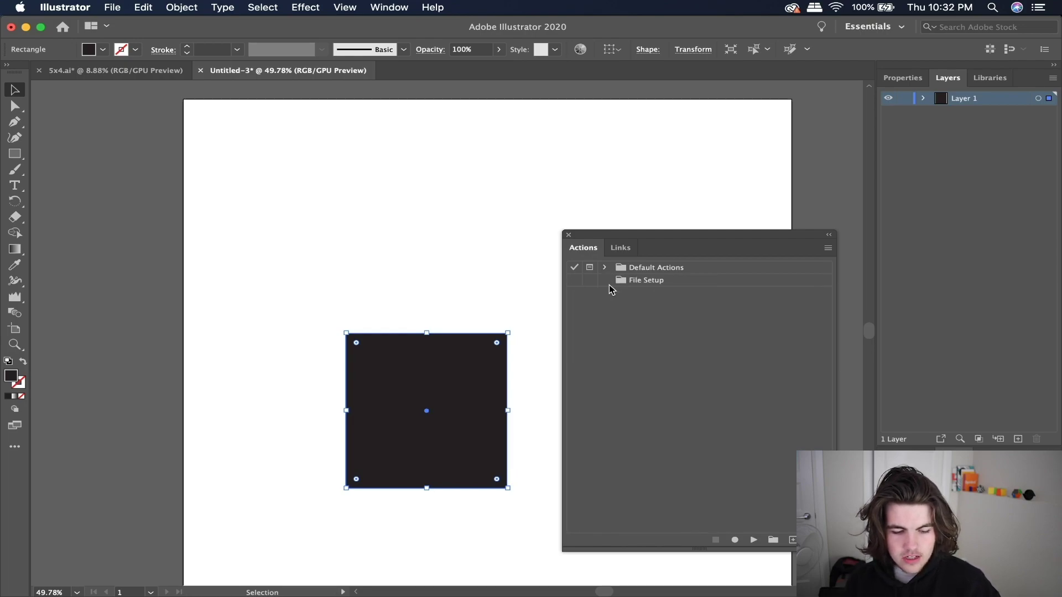
left_click(773, 540)
type("Tutorial")
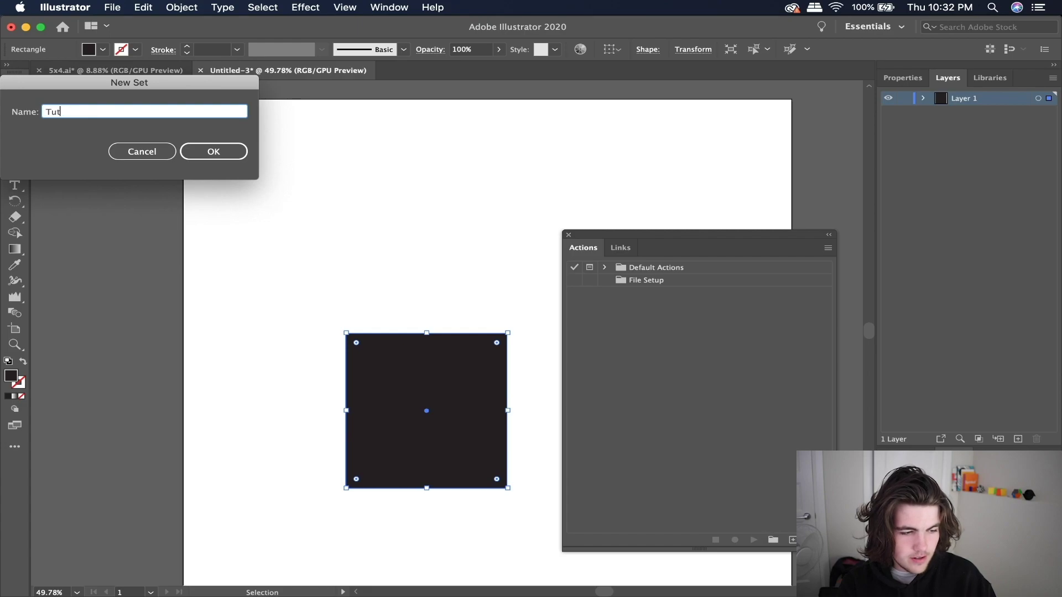
key("Return")
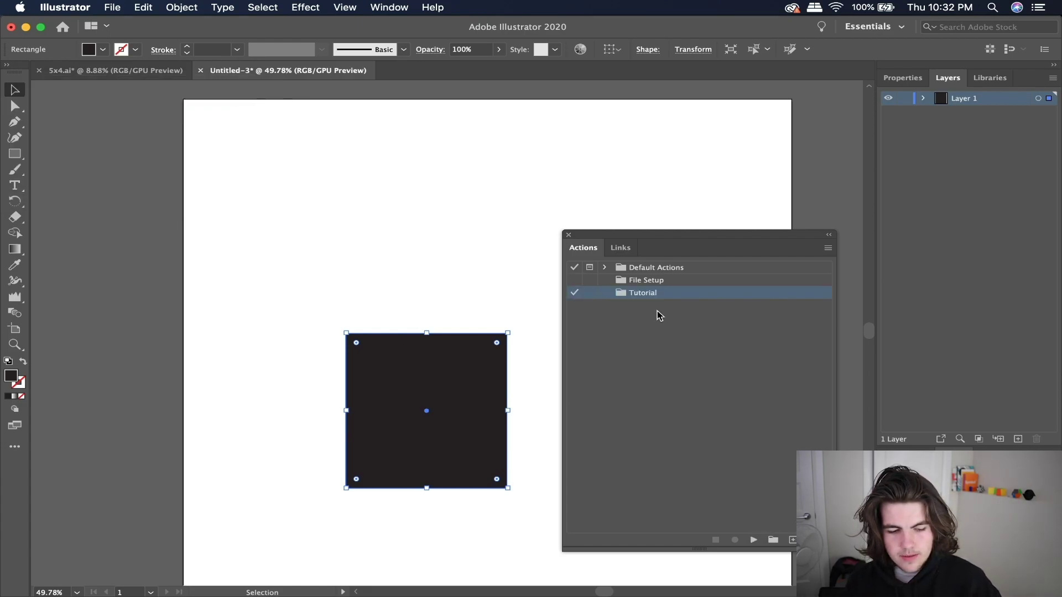
Create a new action named Reflect Vertically and keep it assigned to the Tutorial set.
left_click(793, 541)
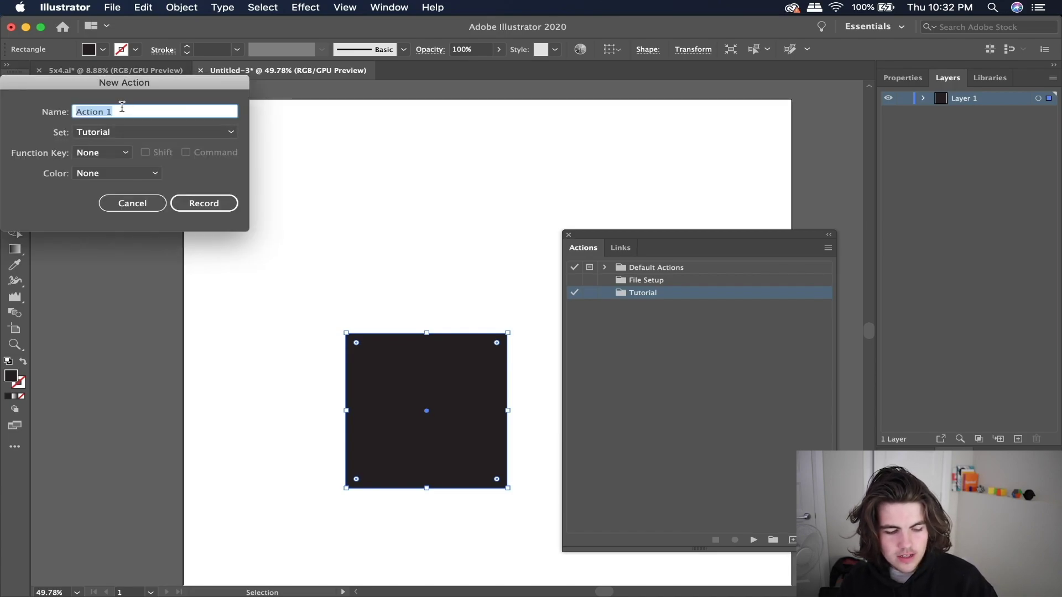
type("Reflect")
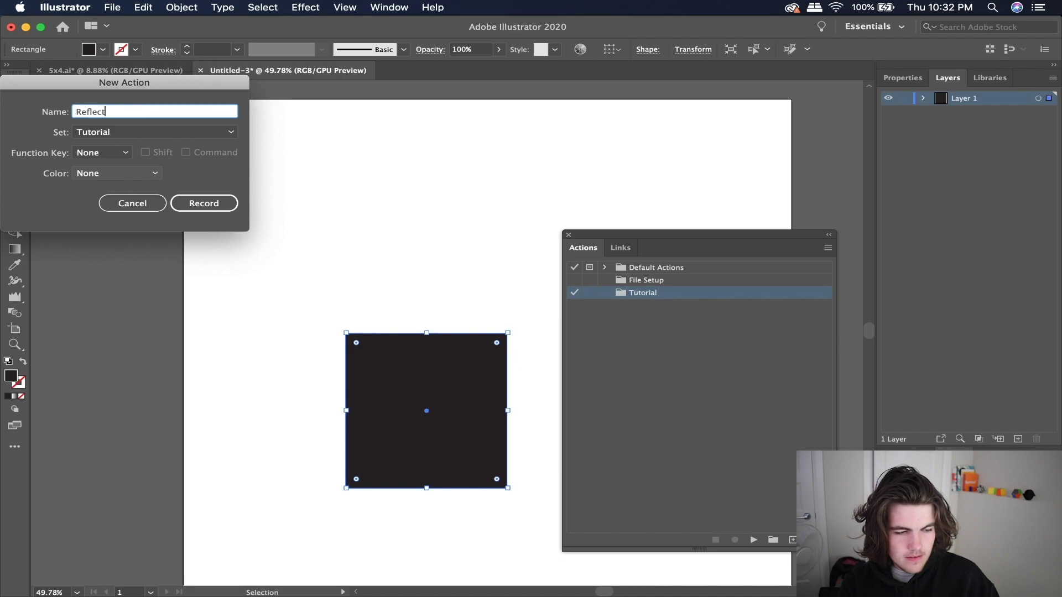
type(" Vertically")
left_click(147, 135)
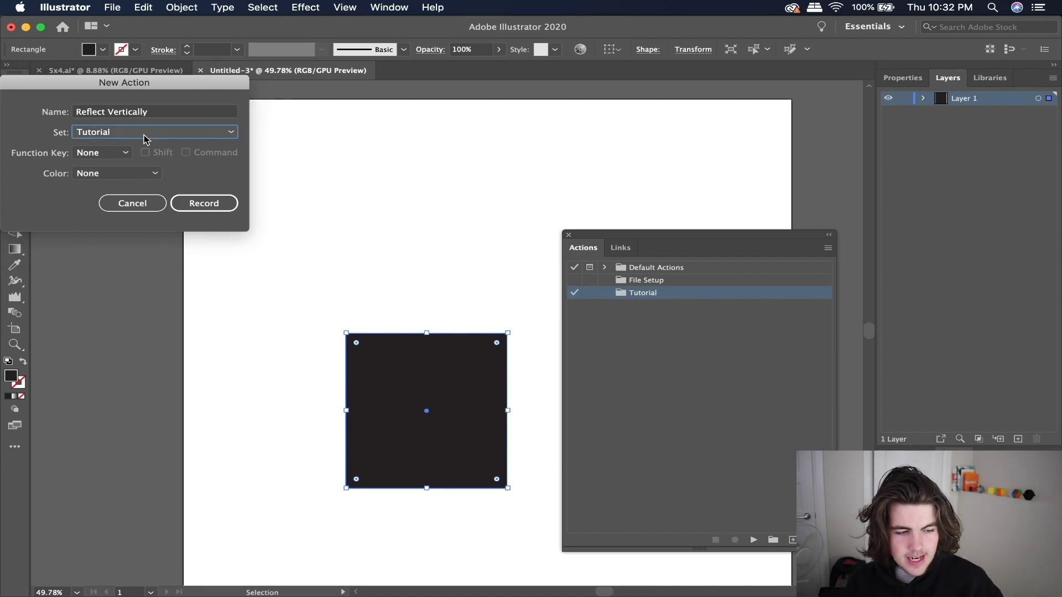
left_click(146, 138)
left_click(146, 138)
left_click(145, 138)
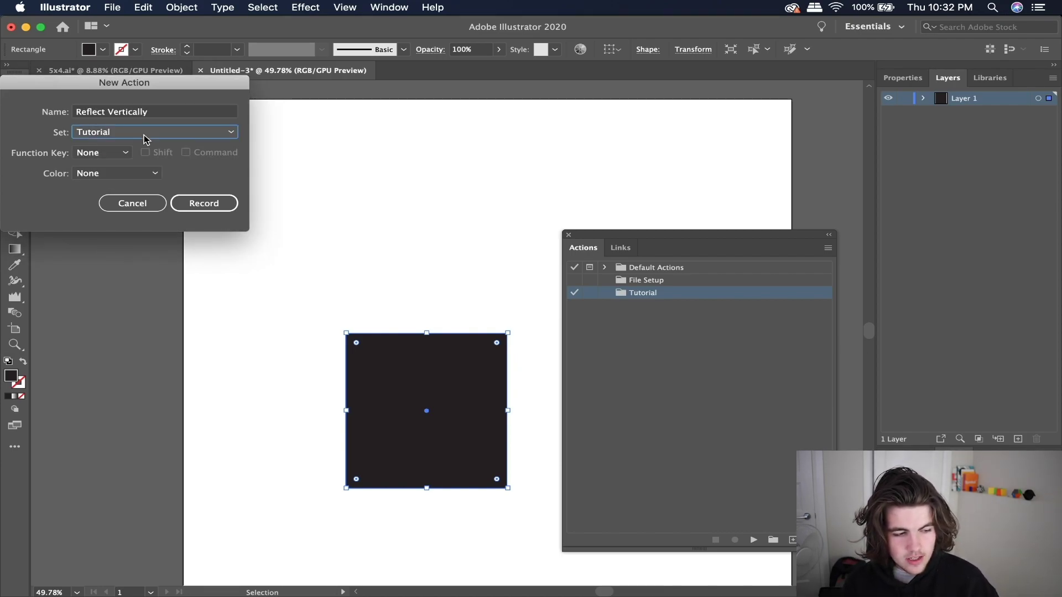
Give the Reflect Vertically action the function key F1 and the color Red, and start recording it.
left_click(106, 152)
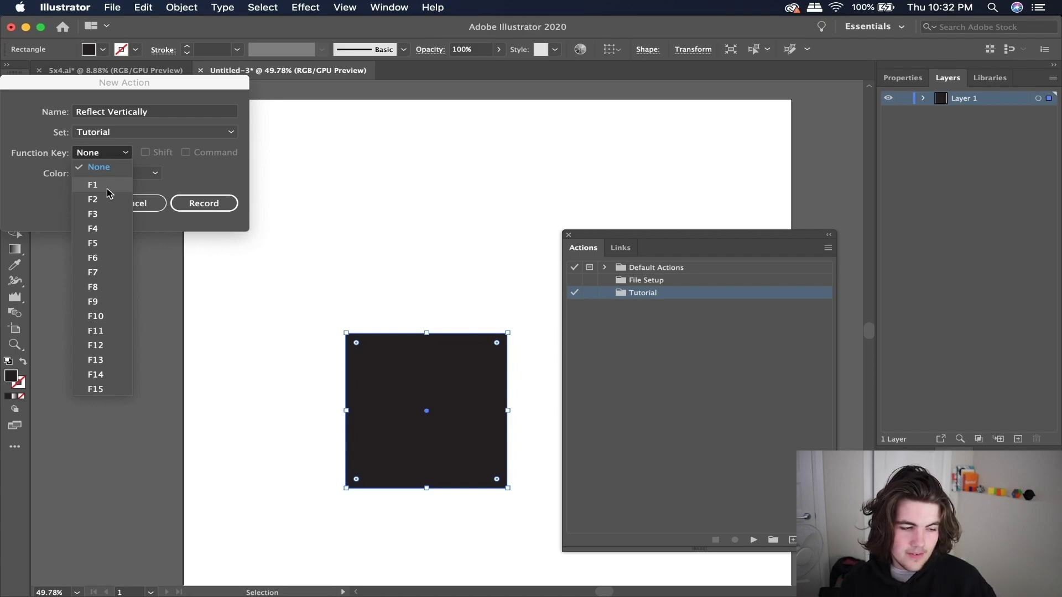
left_click(108, 188)
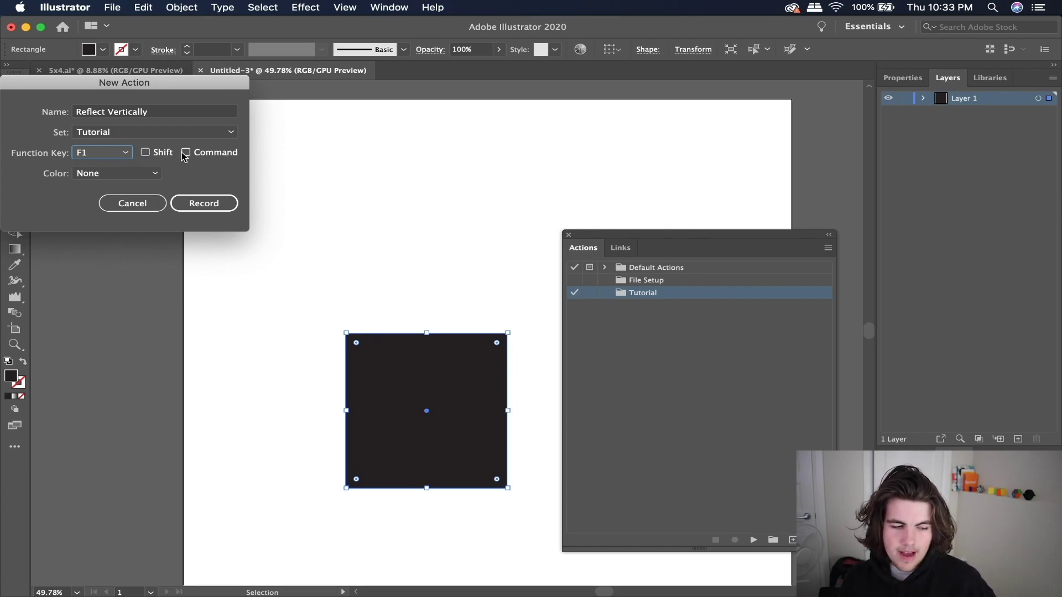
left_click(133, 174)
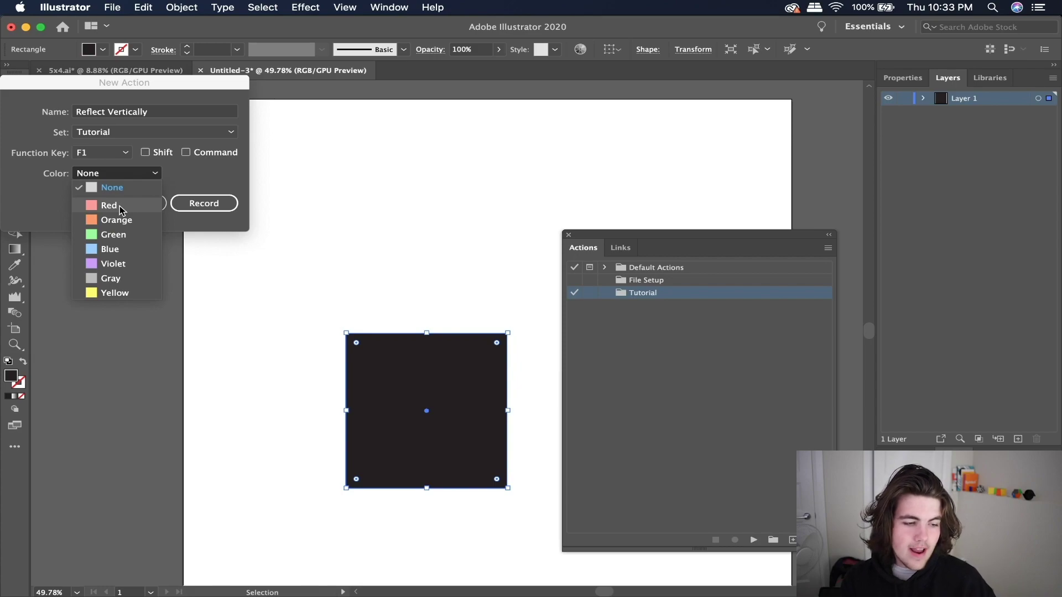
left_click(120, 206)
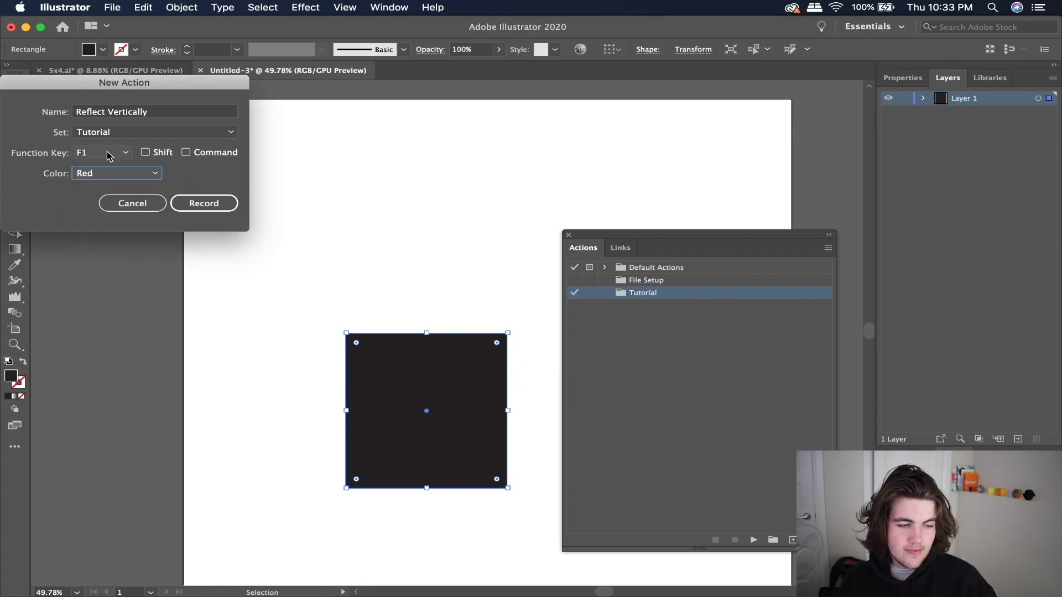
left_click(187, 203)
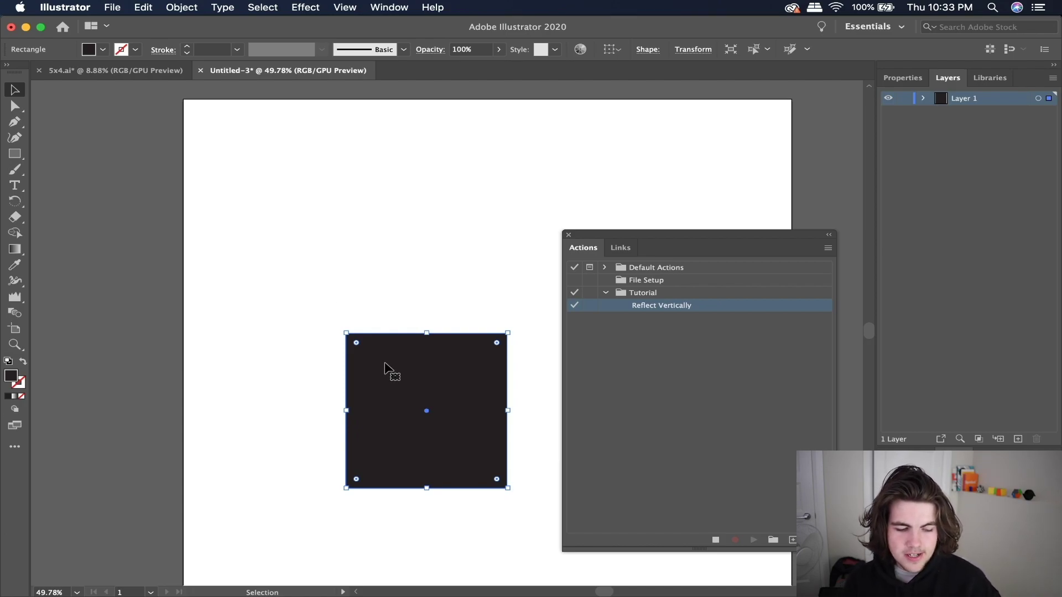
Record a reflection of the black square across the vertical axis and stop the recording.
right_click(412, 381)
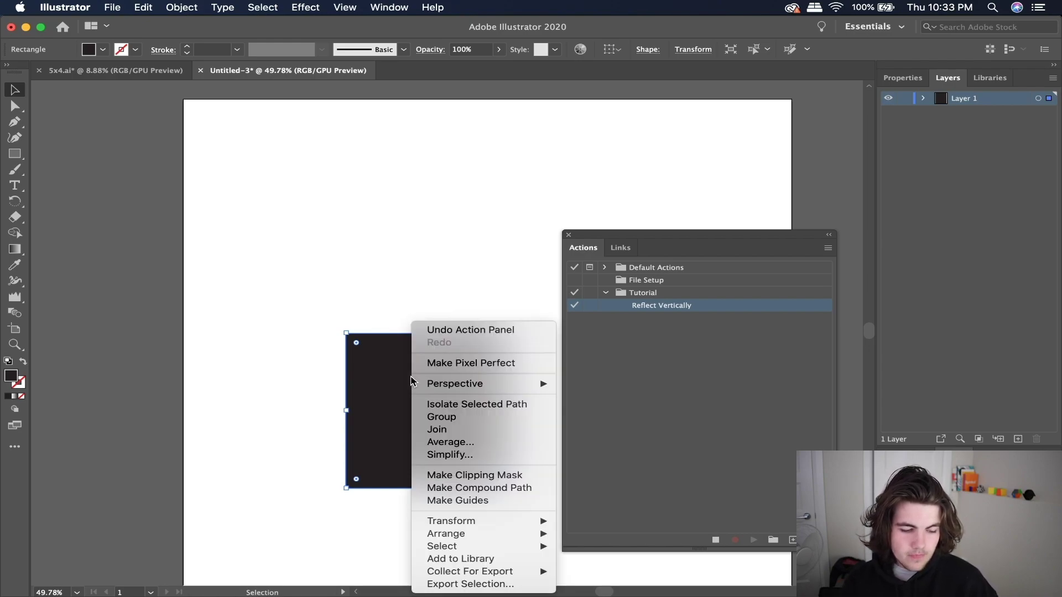
mouse_move(445, 520)
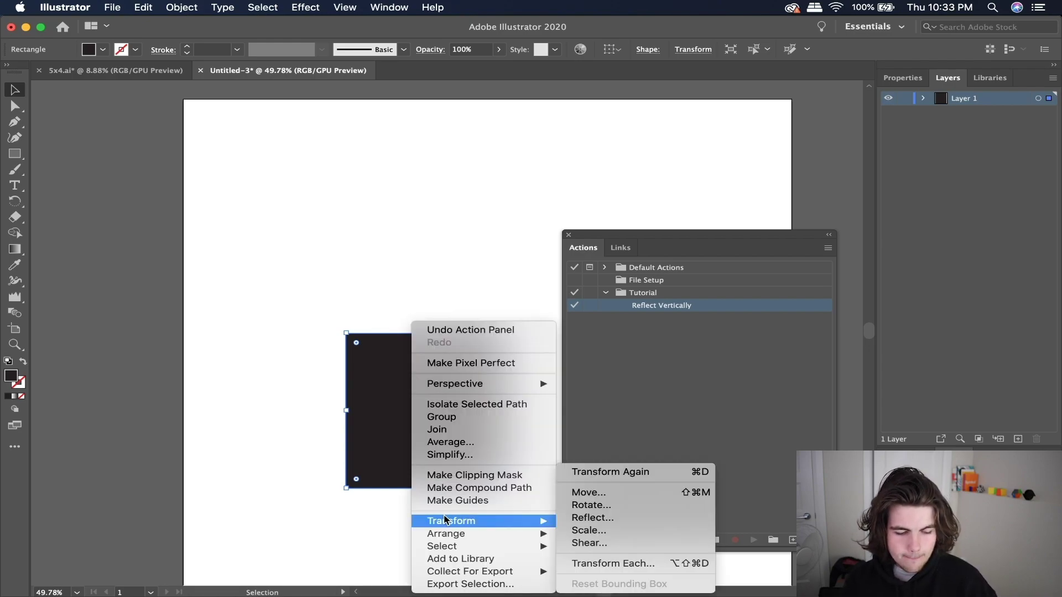
left_click(585, 519)
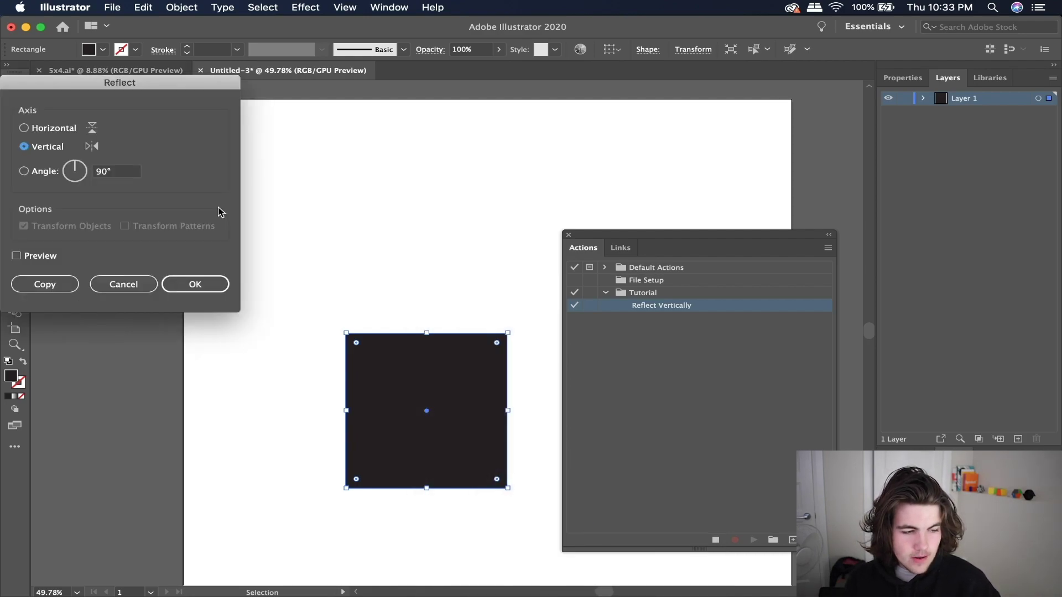
left_click(172, 286)
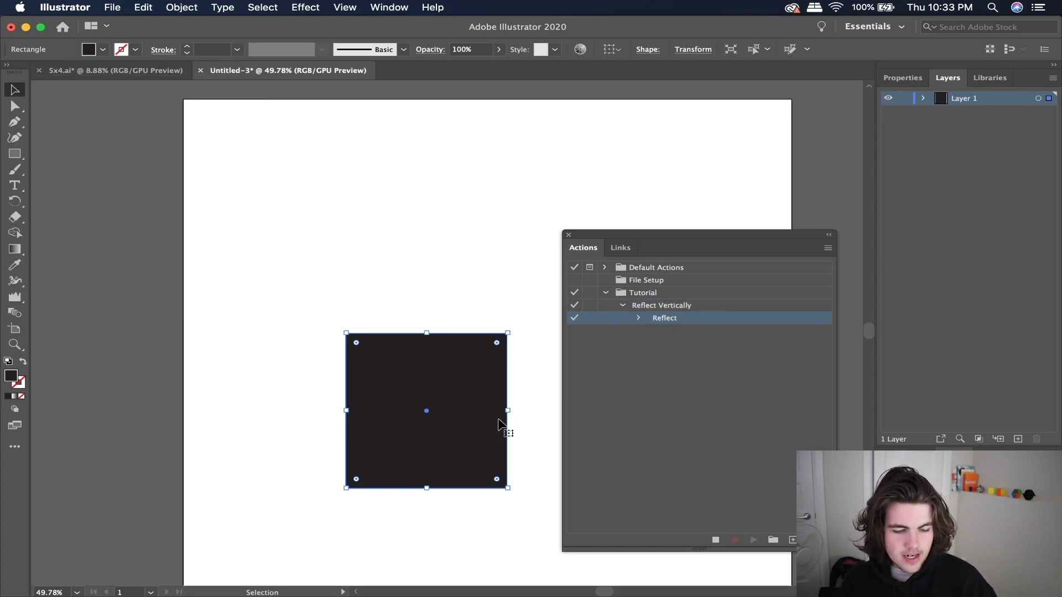
left_click(715, 539)
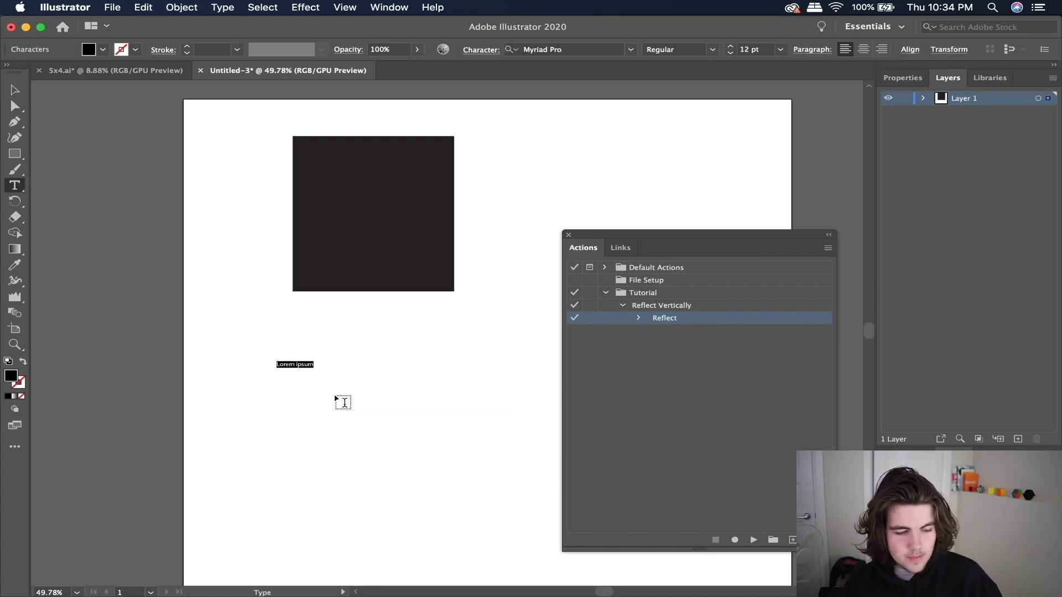
Add a text line reading a first name followed by "The Red Jacket Man" below the black square and enlarge it to about 44 pt.
type("Geo")
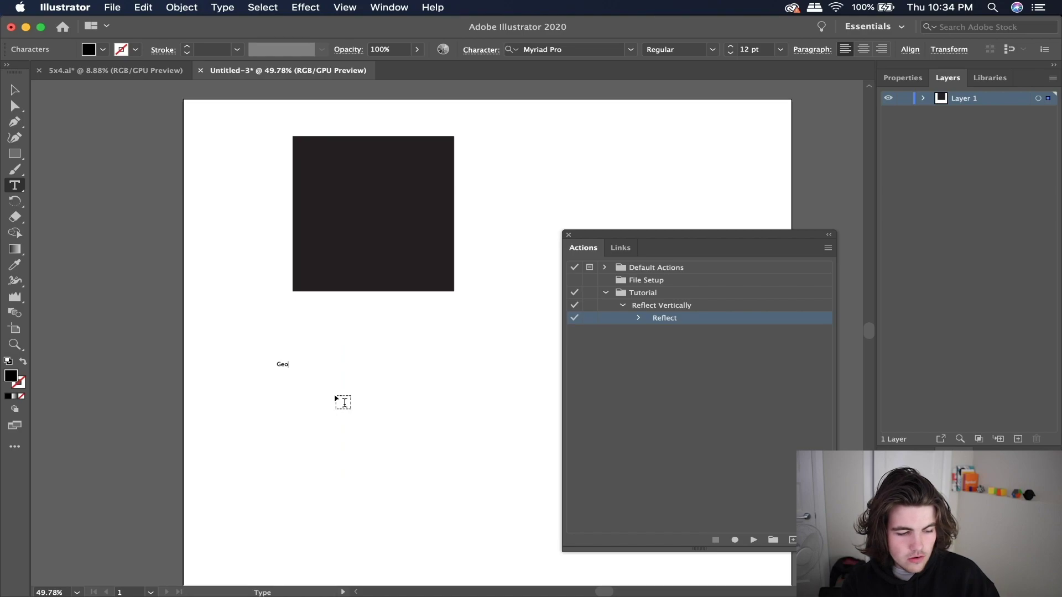
type("rge The Red Jacket Manv")
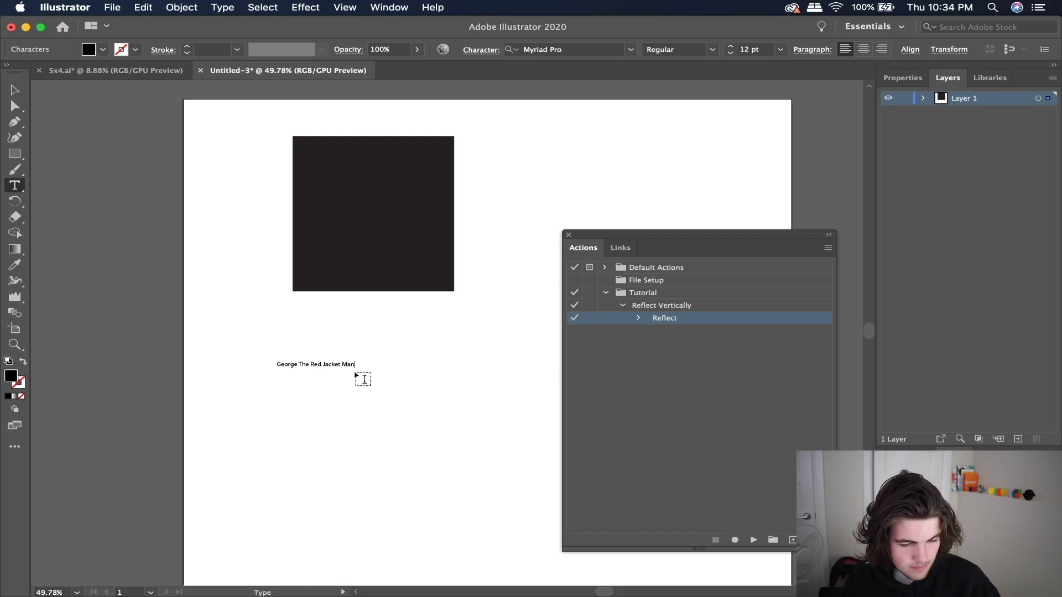
left_click(368, 384, "super")
key("a")
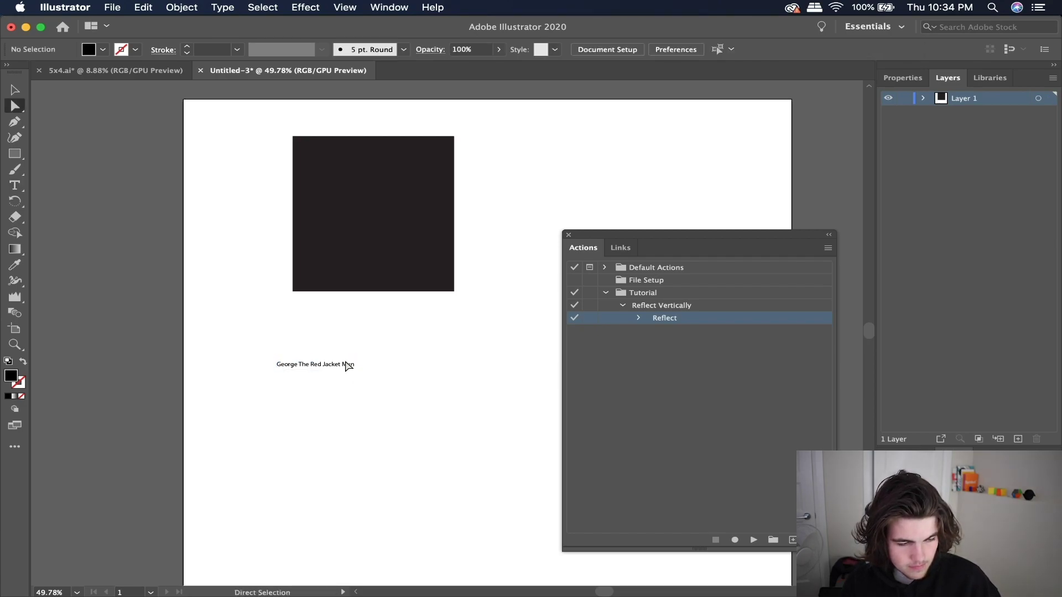
left_click(347, 365)
key("v")
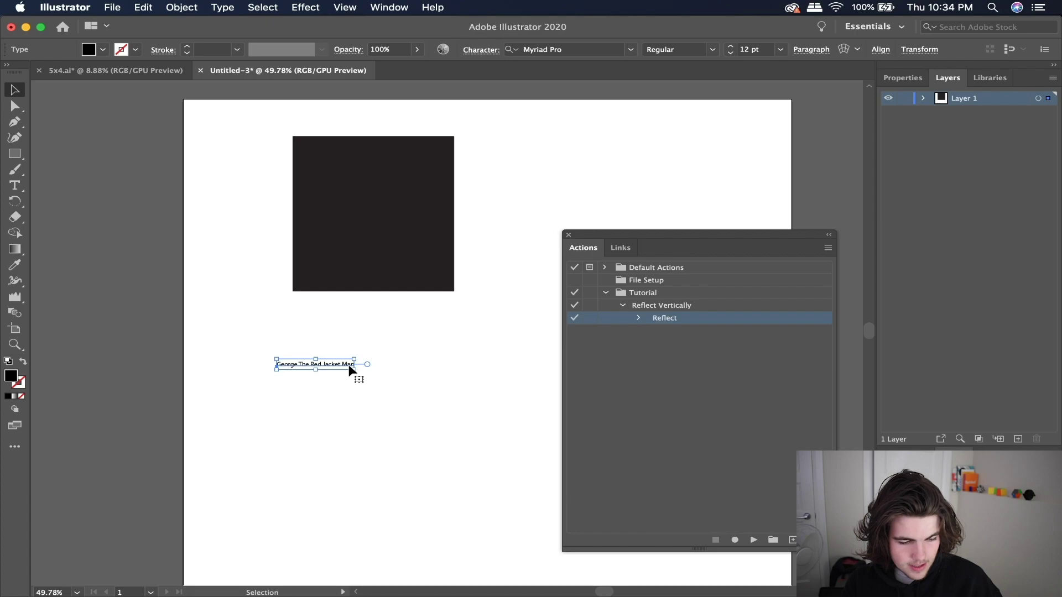
left_click_drag(354, 369, 565, 372)
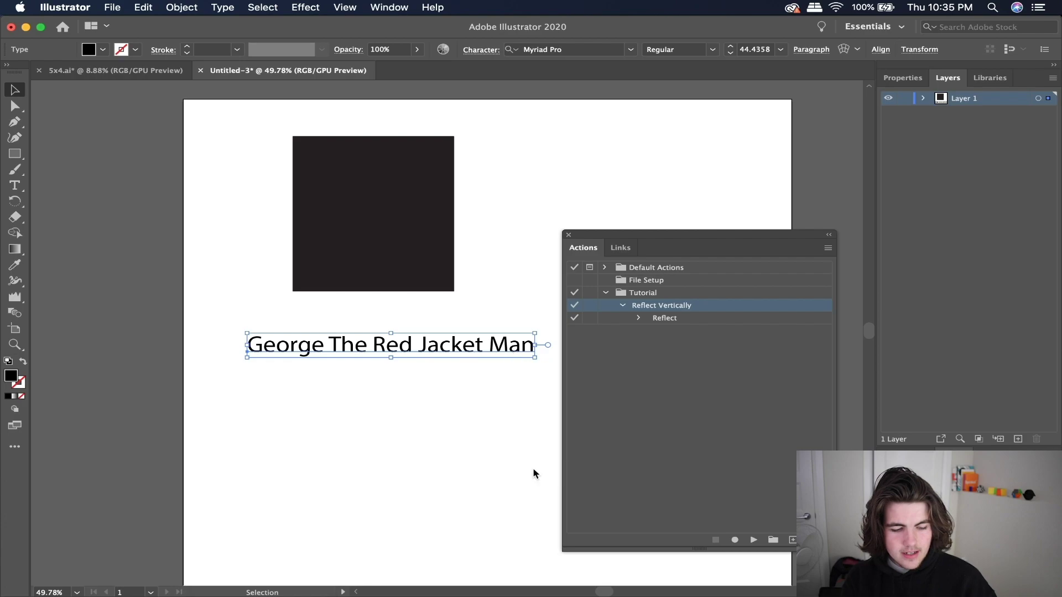
Test the Reflect Vertically action on the text line and return the text to its unmirrored orientation.
right_click(514, 473)
left_click(445, 321)
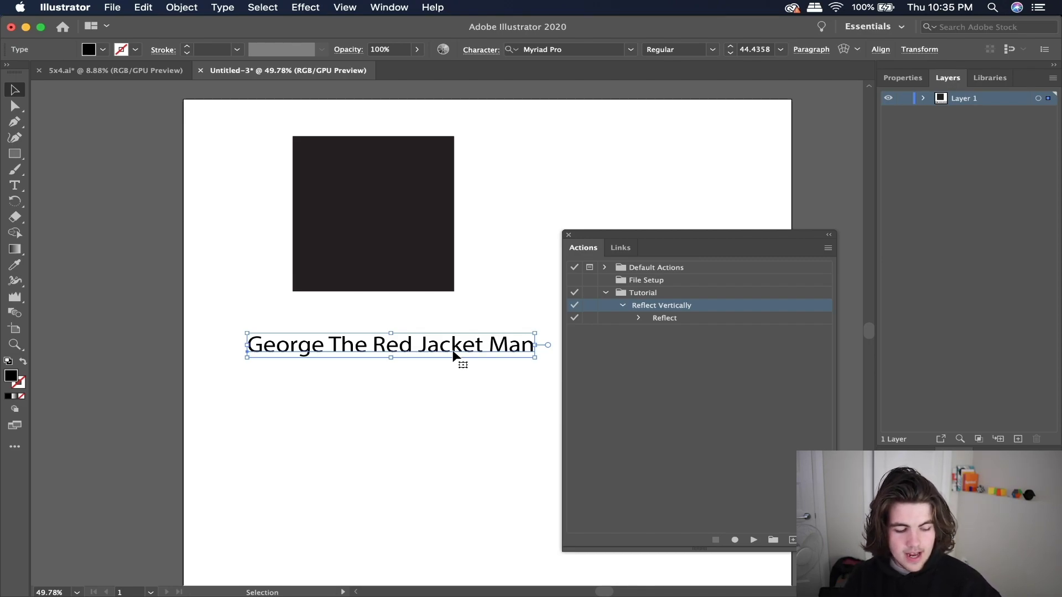
key("F2")
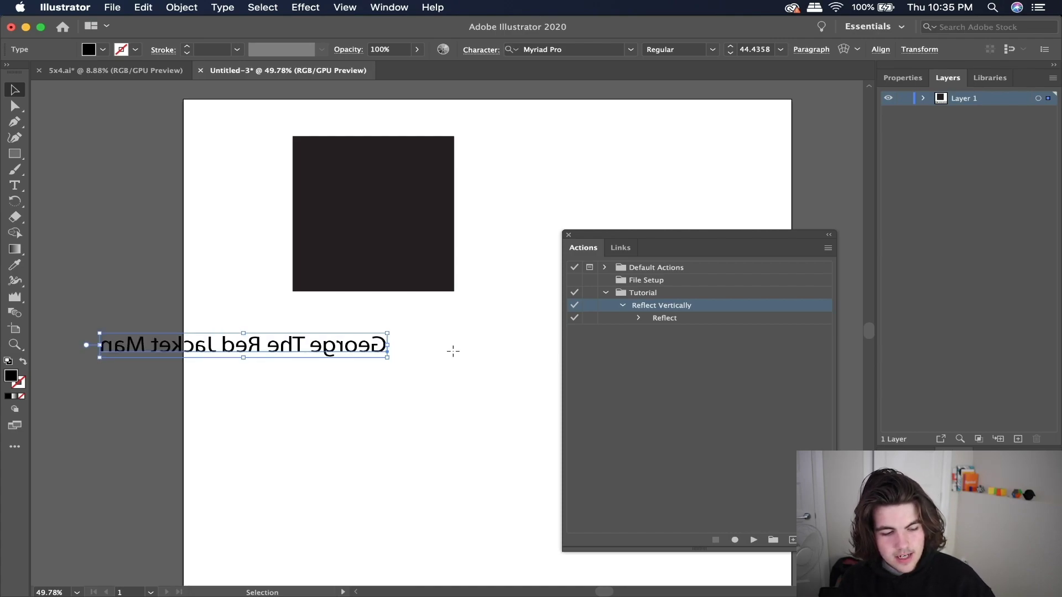
left_click_drag(376, 351, 450, 355)
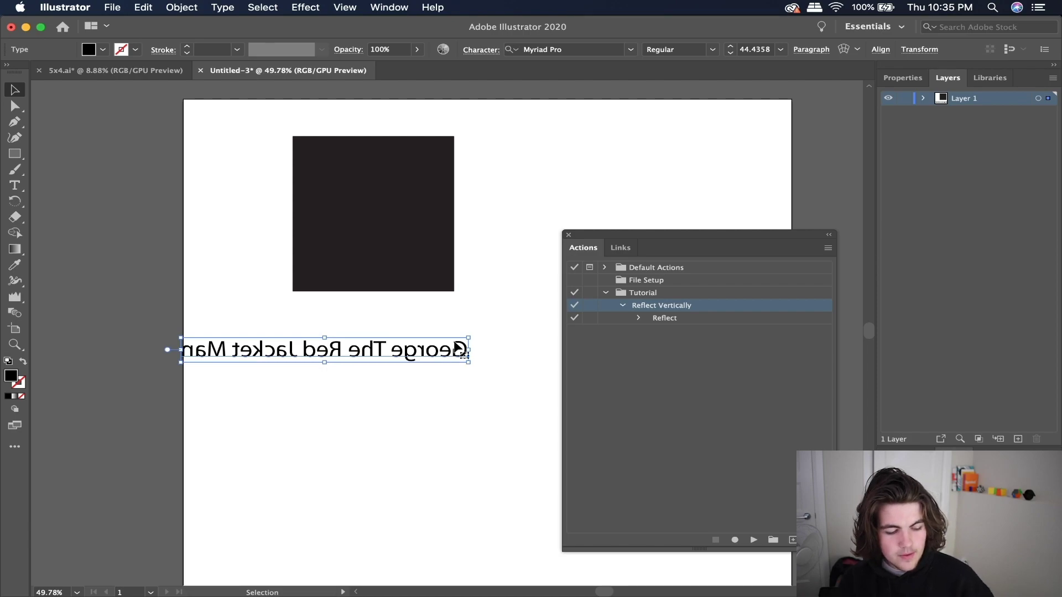
key("super+z")
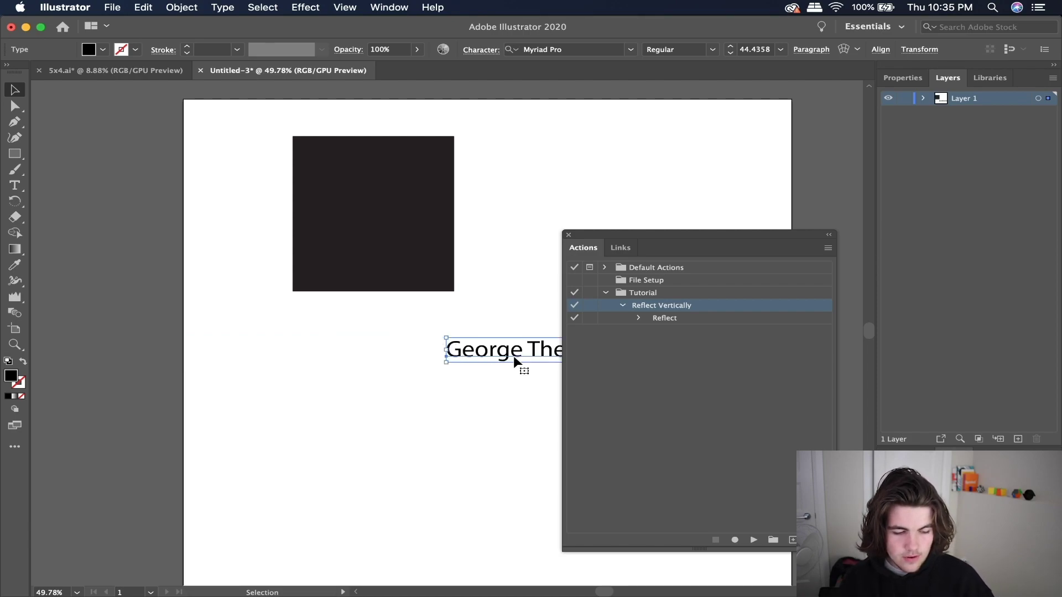
key("super+z")
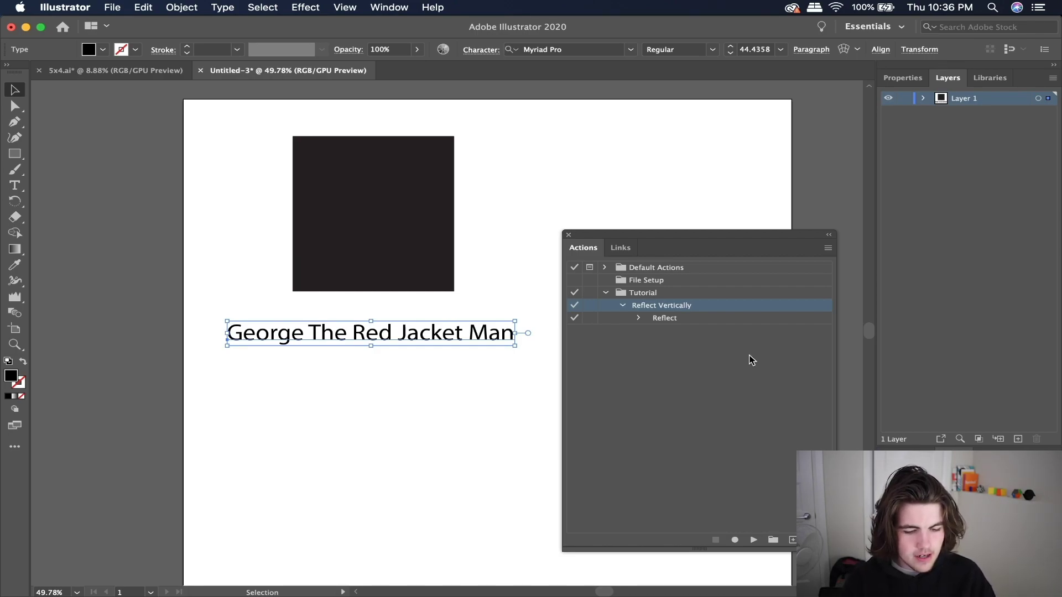
Create another action in the Tutorial set and name it "Reflect V & H / Opacity 50".
left_click(792, 540)
type("Reflect V & H")
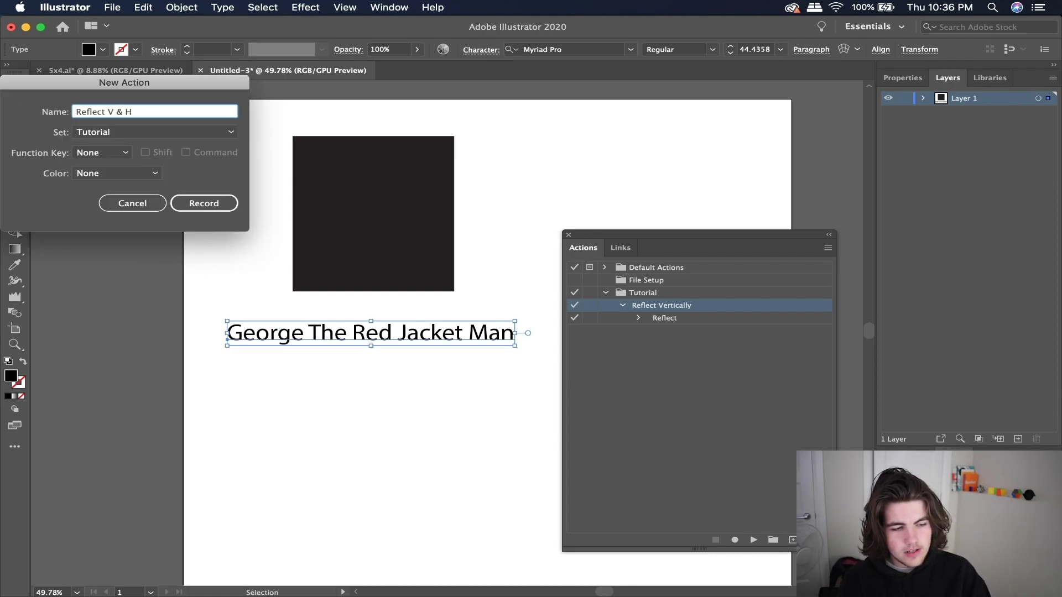
type(" / OPACITY 50")
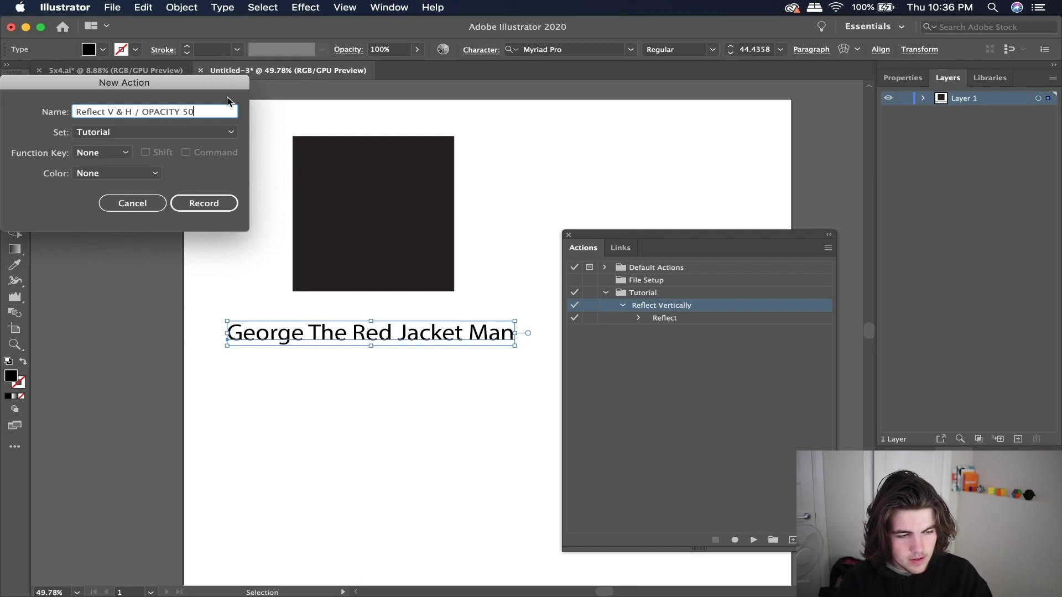
left_click_drag(181, 112, 148, 114)
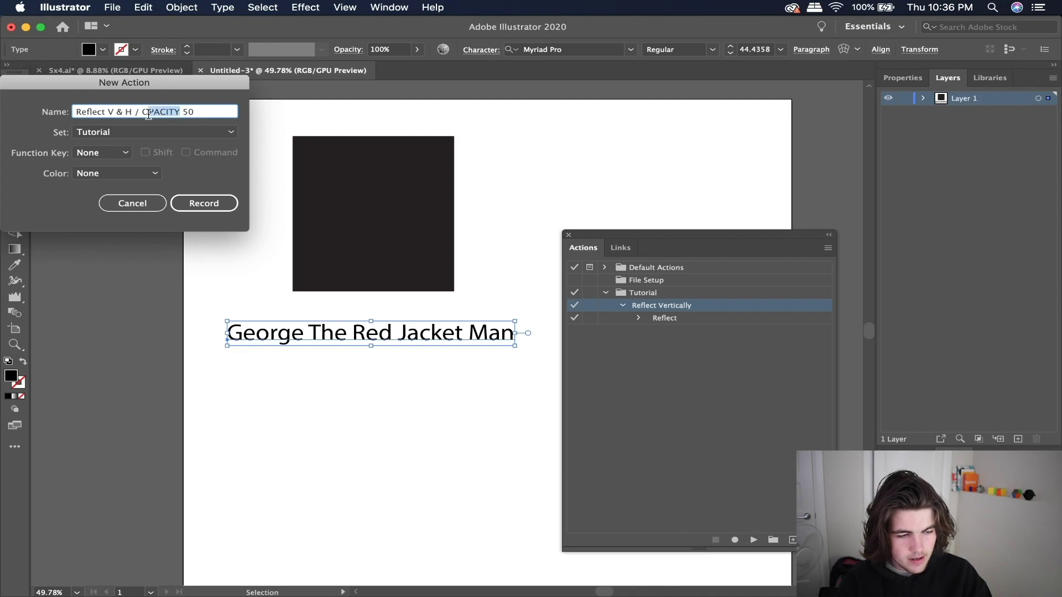
type("pacity")
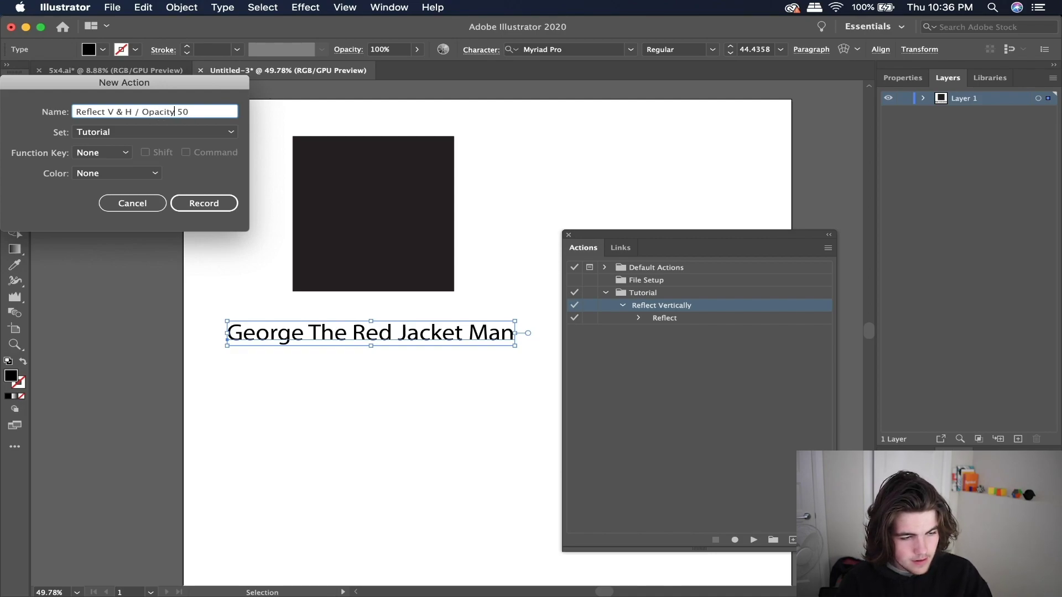
Assign the function key Shift+F2 and the color Red to the Reflect V & H / Opacity 50 action and start recording.
left_click(117, 157)
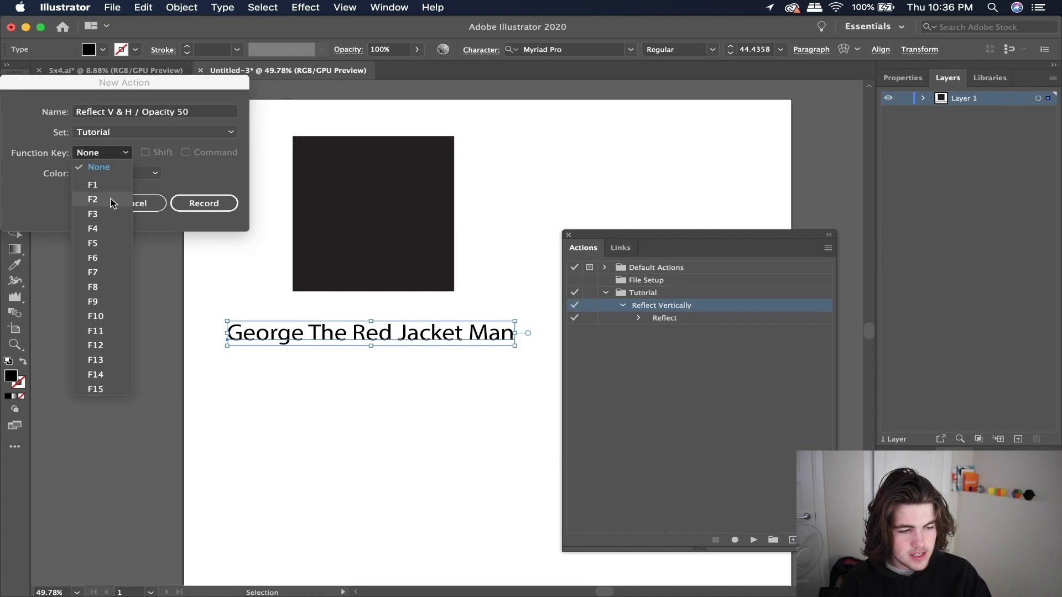
left_click(102, 200)
left_click(155, 155)
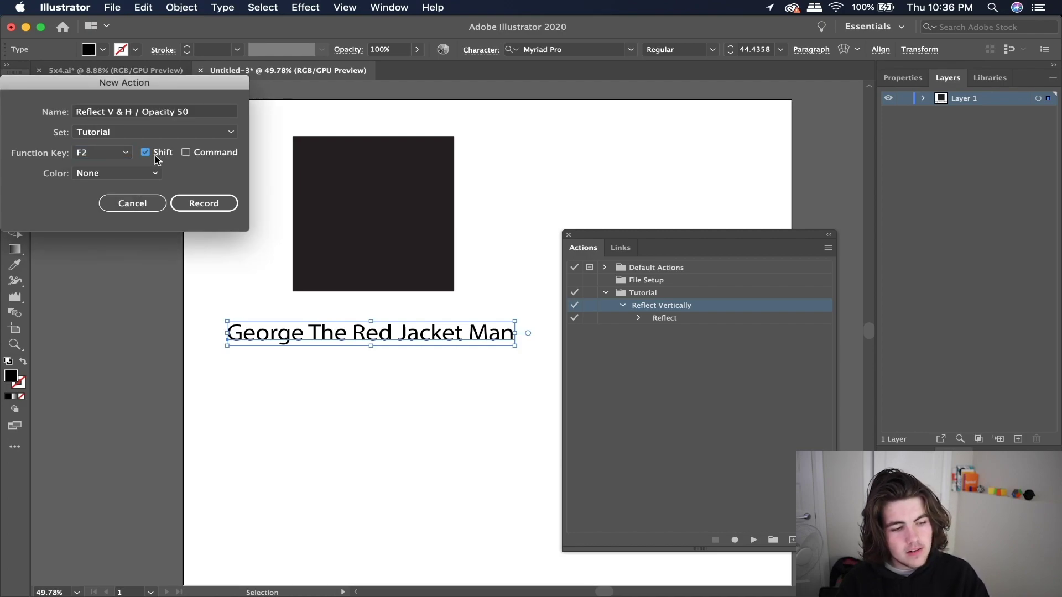
left_click(145, 174)
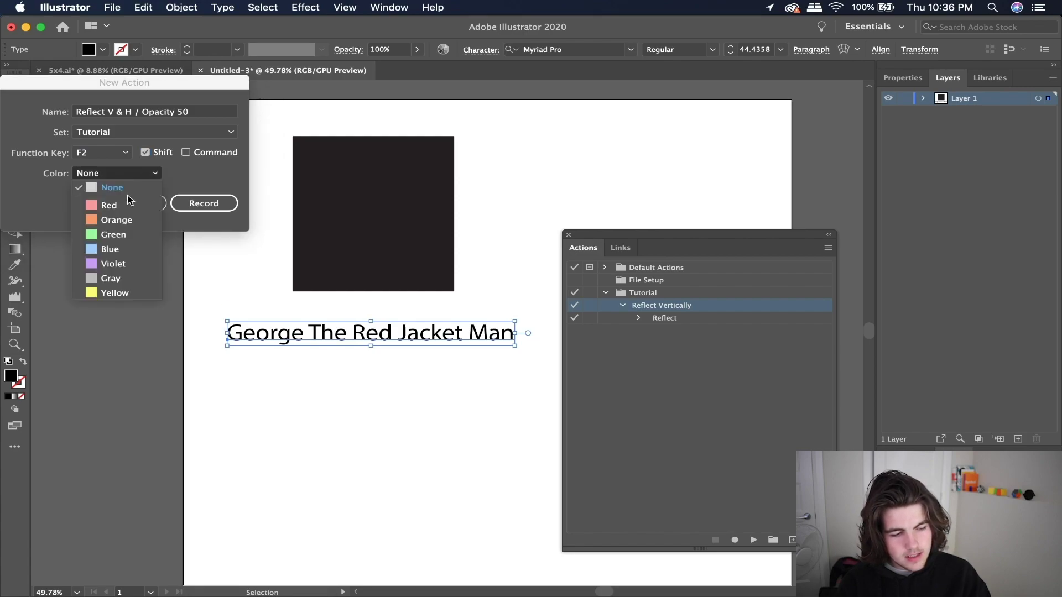
left_click(117, 220)
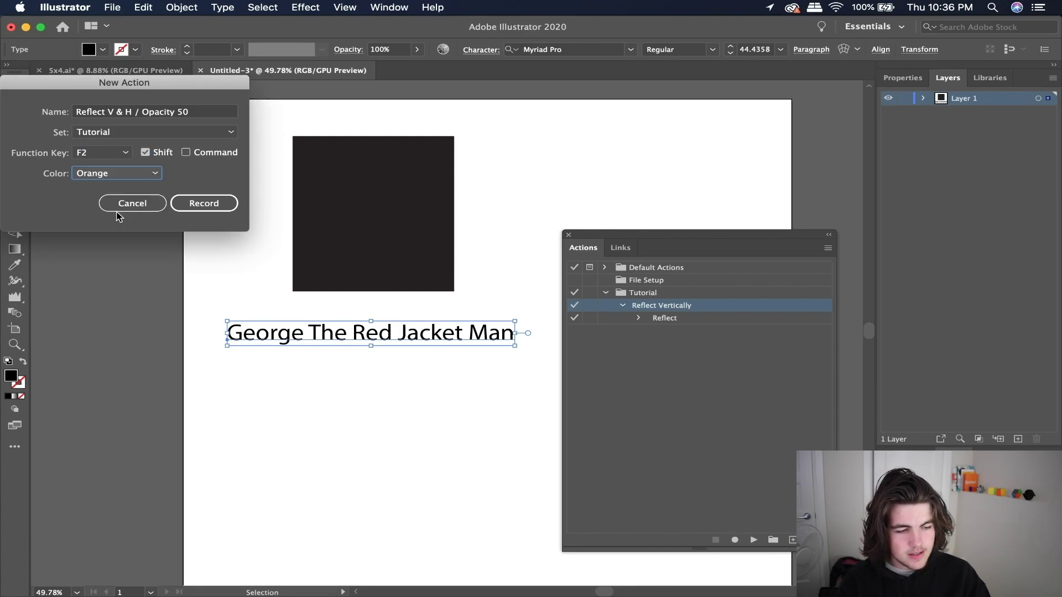
left_click(124, 176)
left_click(111, 206)
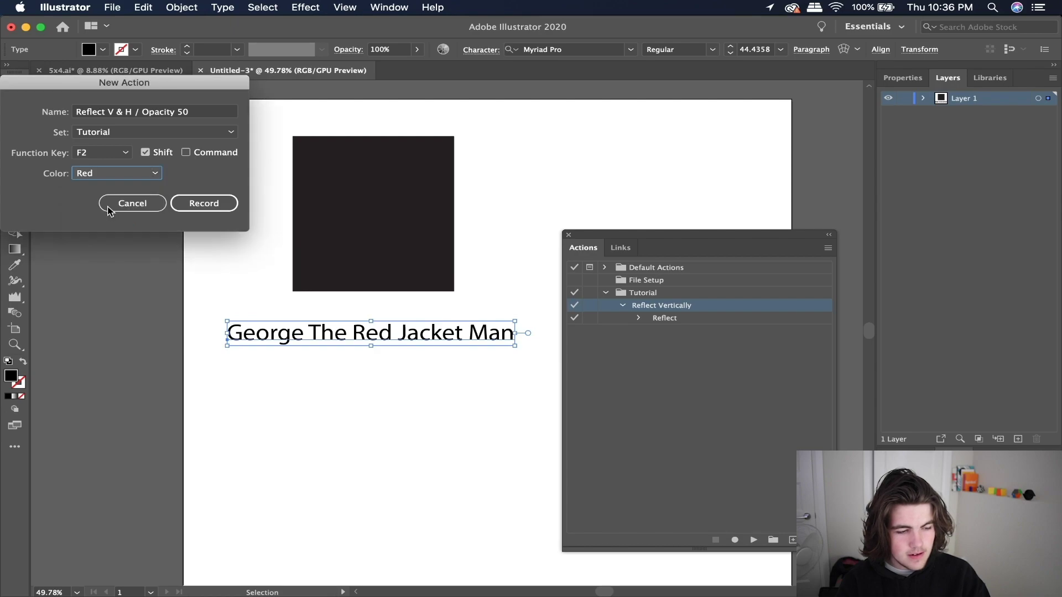
left_click(199, 204)
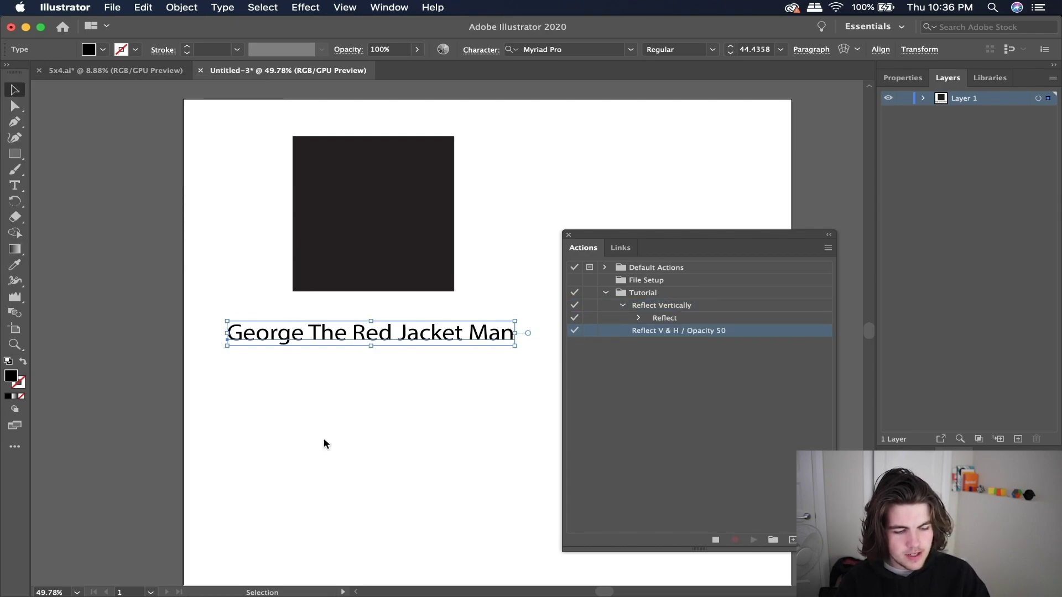
Reflect the text line across the vertical axis as the first recorded operation of the action.
right_click(323, 397)
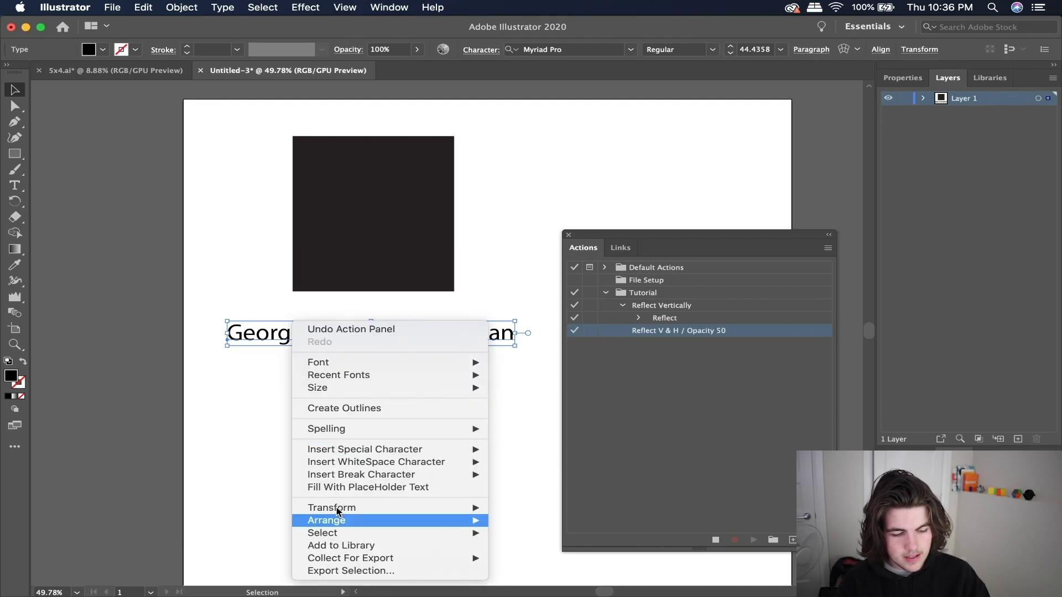
mouse_move(337, 507)
left_click(524, 514)
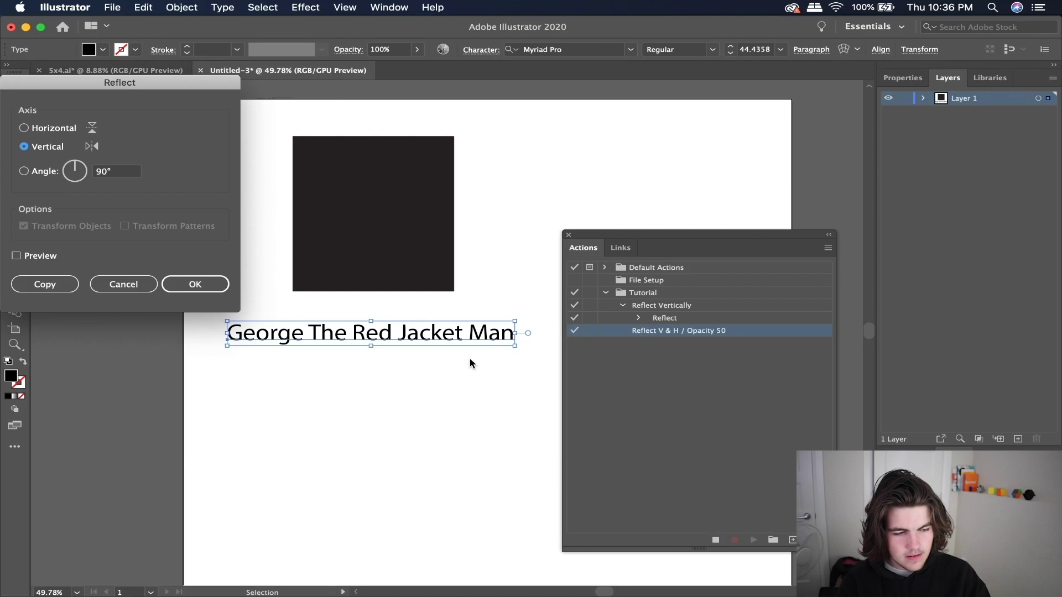
left_click(195, 284)
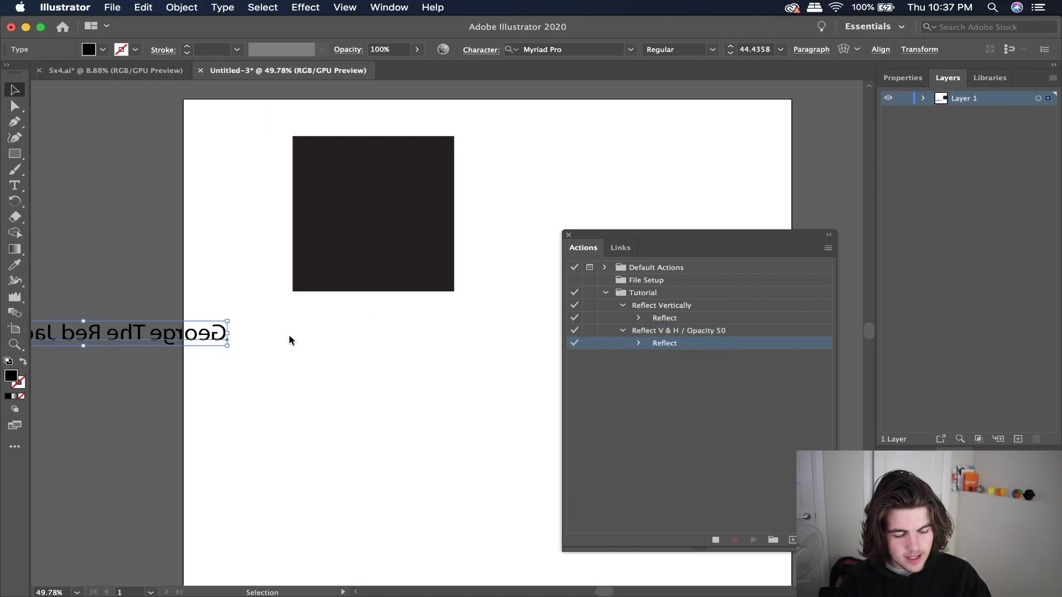
Reflect the text line across the horizontal axis as a second recorded operation.
right_click(288, 339)
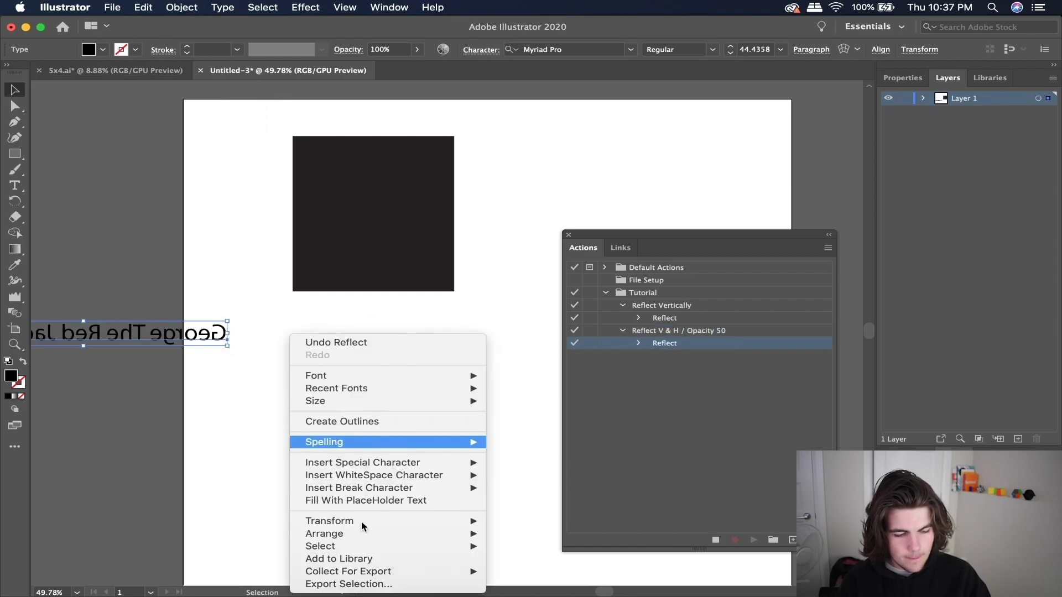
mouse_move(479, 525)
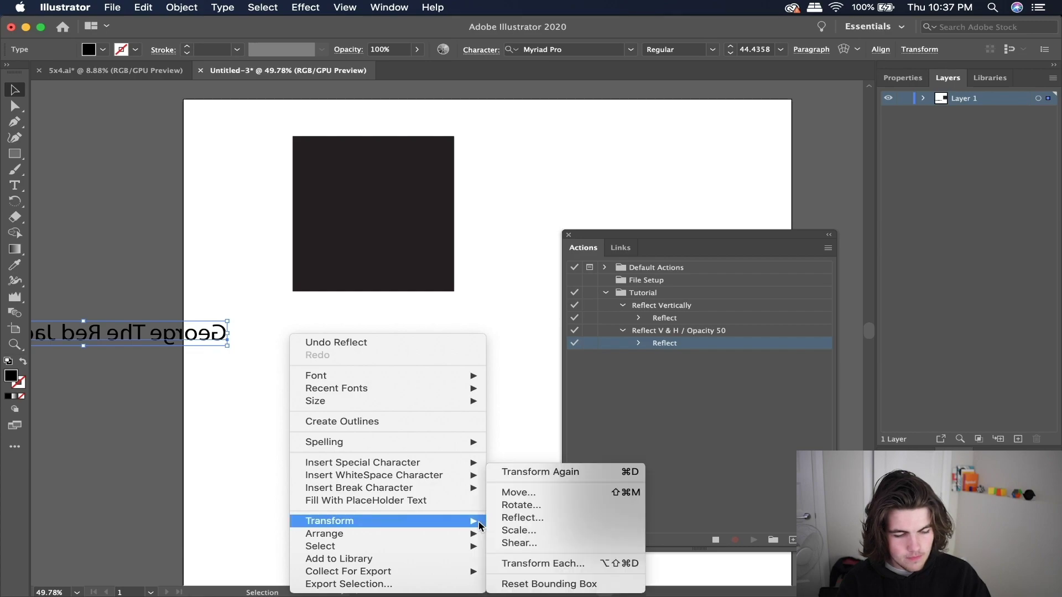
left_click(506, 521)
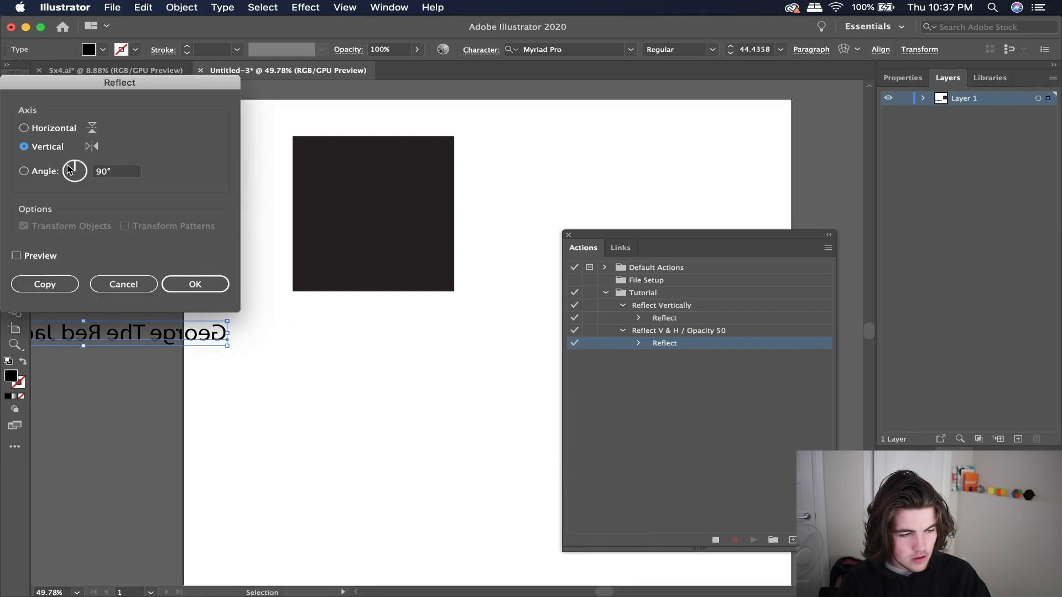
left_click(64, 128)
left_click(208, 284)
Set the text line's opacity to 50% and stop recording the action.
left_click(382, 50)
type("50")
key("Return")
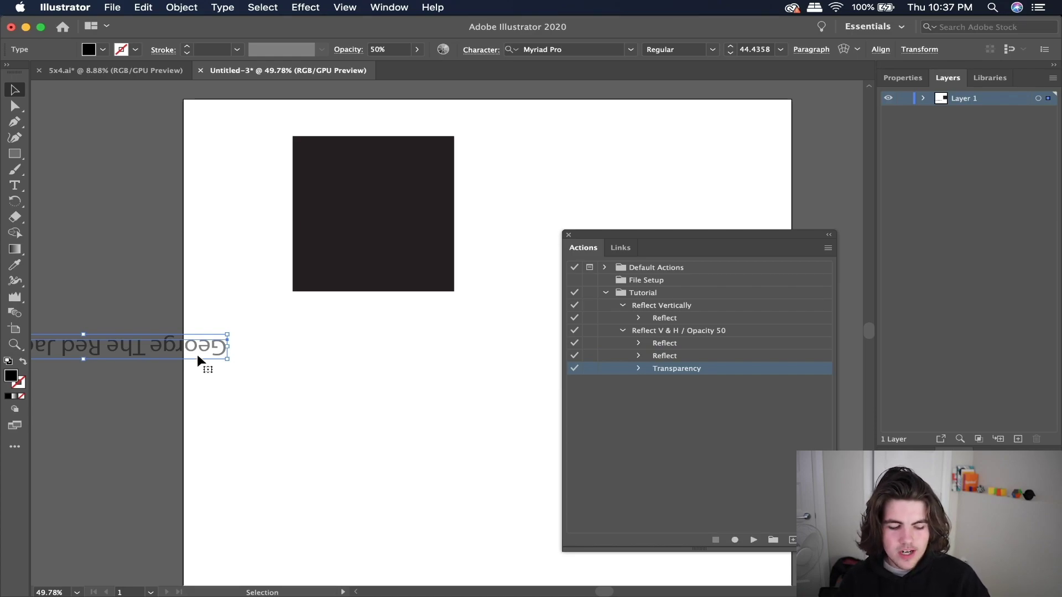
Undo the opacity change and both reflections on the text line.
key("super+z")
key("super+z")
key("super+z")
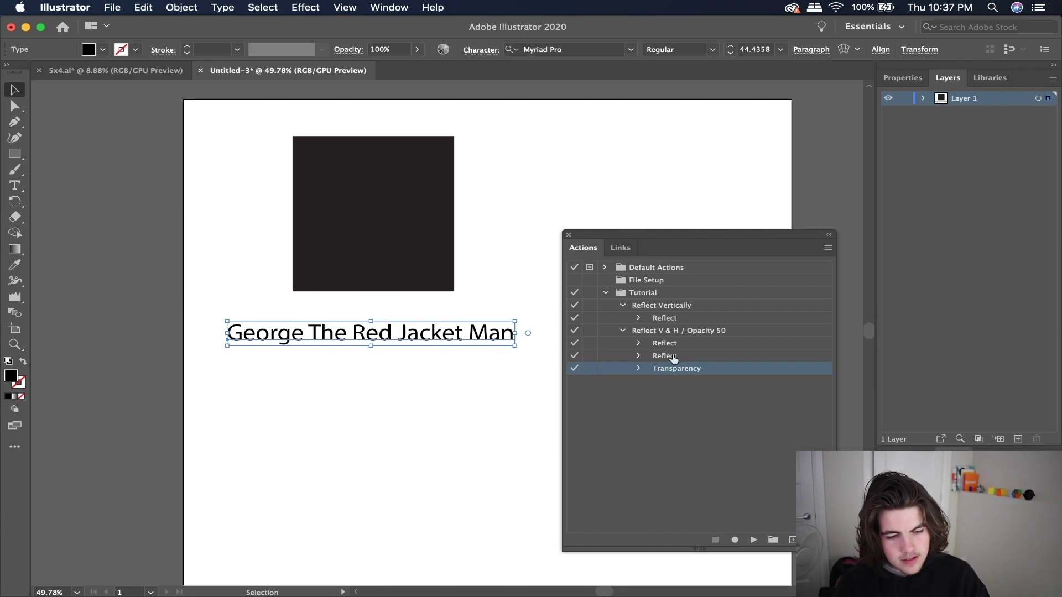
Run the Reflect V & H / Opacity 50 action on the black square by its function key and reselect the square.
left_click(674, 334)
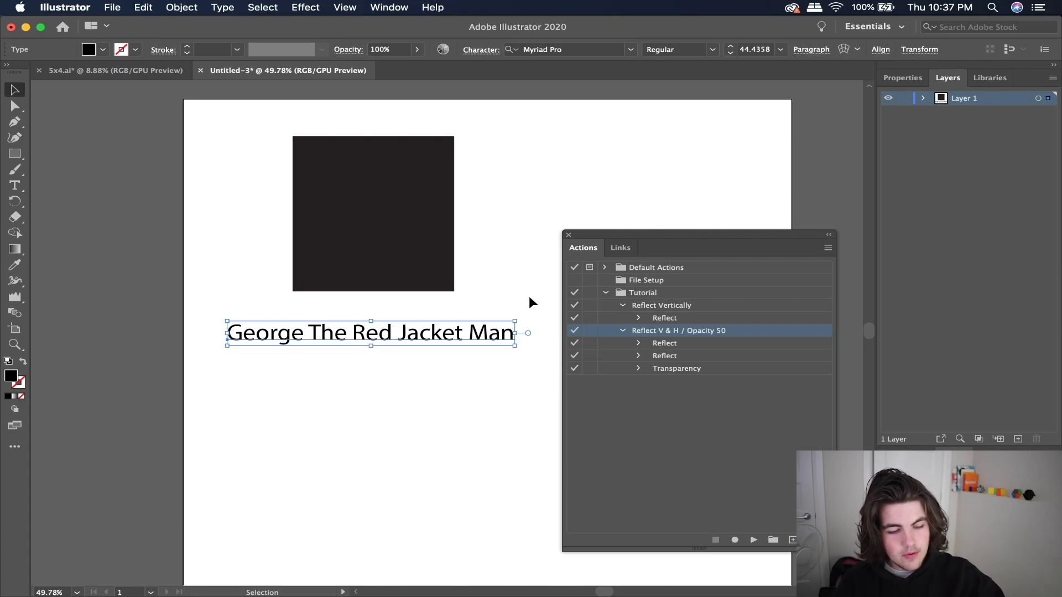
key("Delete")
key("super+minus")
key("super+minus")
key("super+minus")
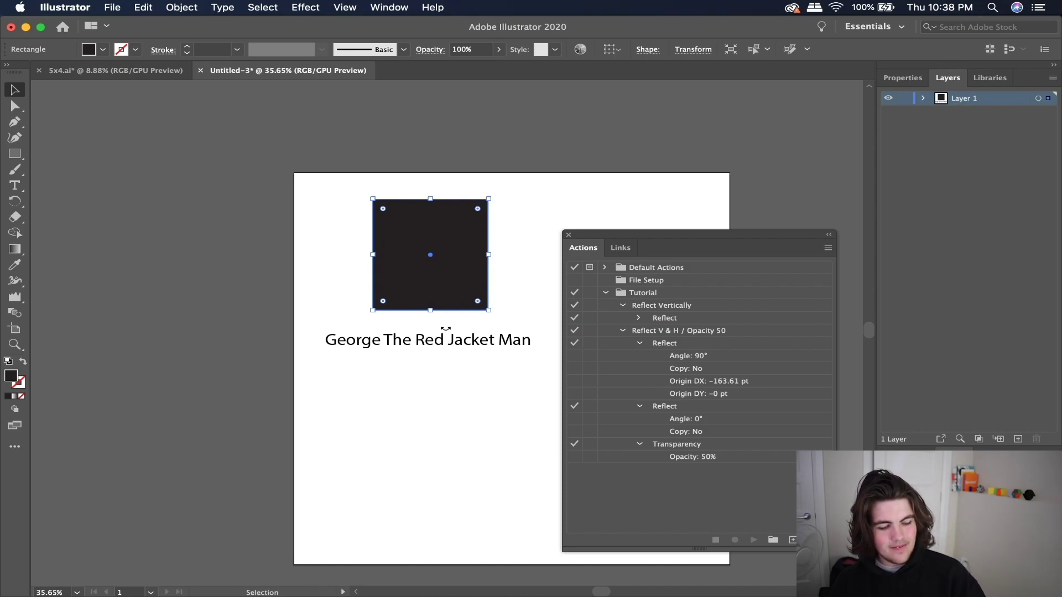
key("shift+F1")
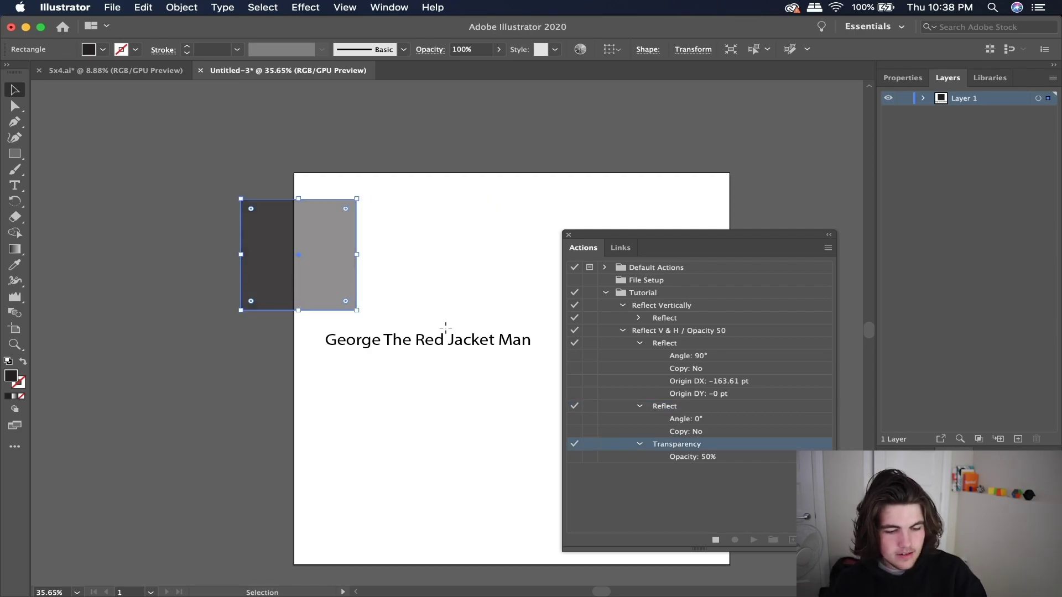
key("super+shift+a")
scroll(287, 263, "up", 2)
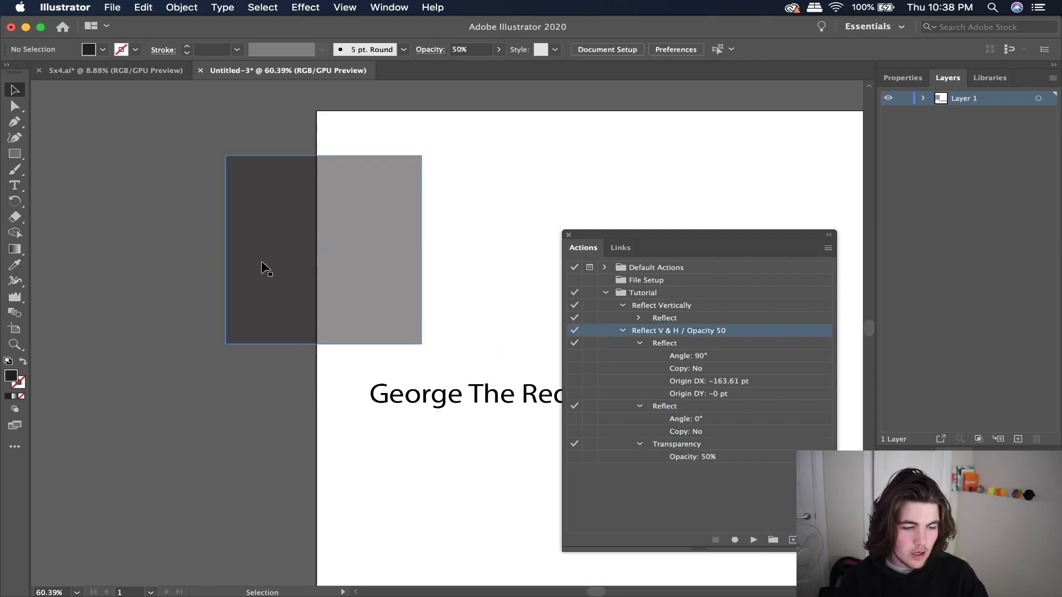
left_click(367, 299)
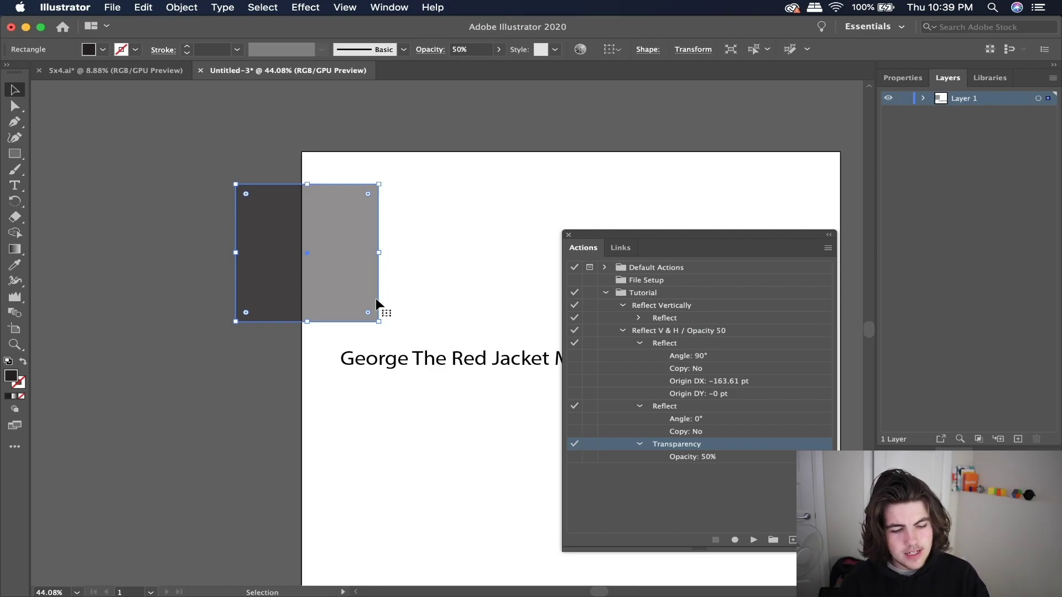
Collapse both Reflect entries of the Reflect V & H / Opacity 50 action and delete the second one.
left_click(638, 407)
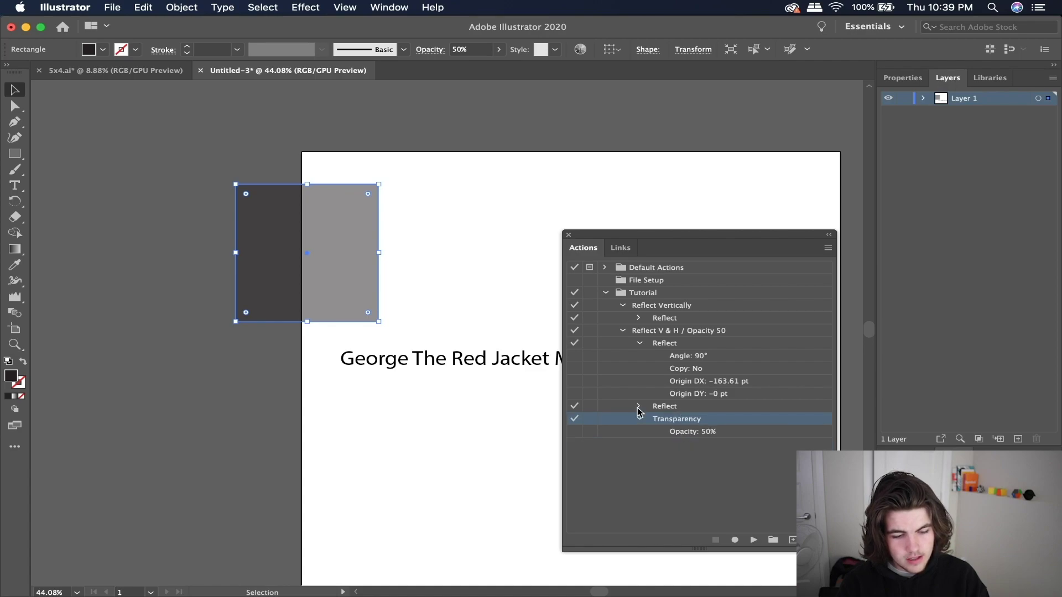
left_click(641, 344)
left_click(650, 356)
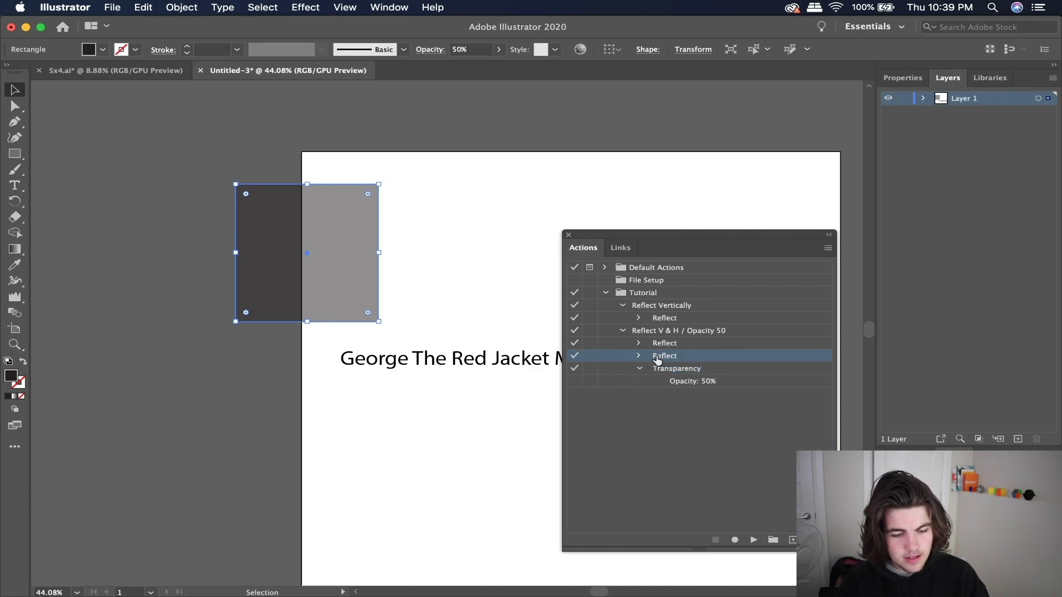
left_click(792, 538)
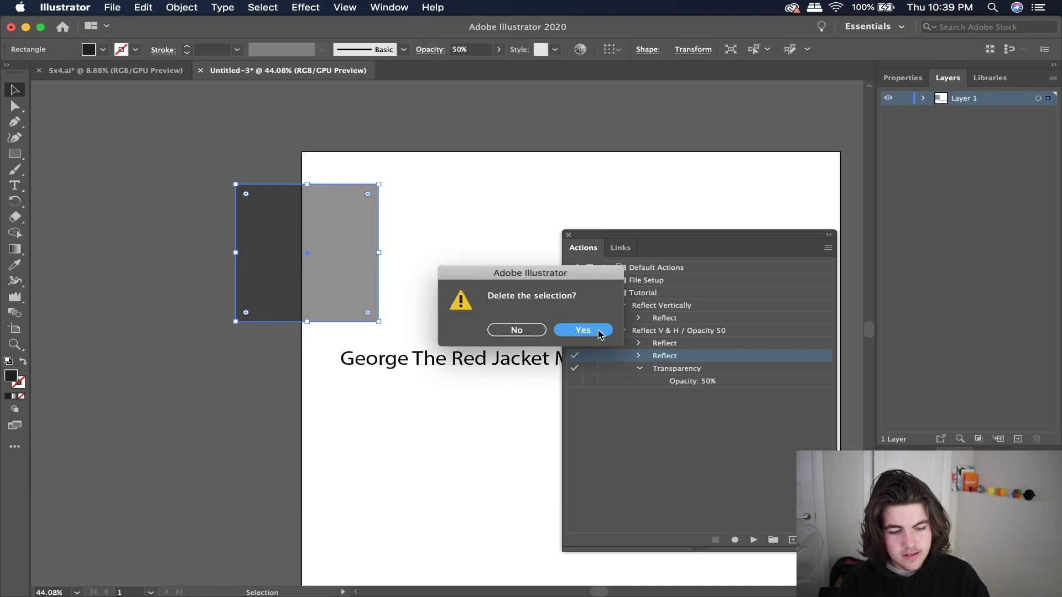
left_click(598, 332)
Select the text line on the artboard and the Reflect V & H / Opacity 50 action in the Tutorial set.
left_click(656, 344)
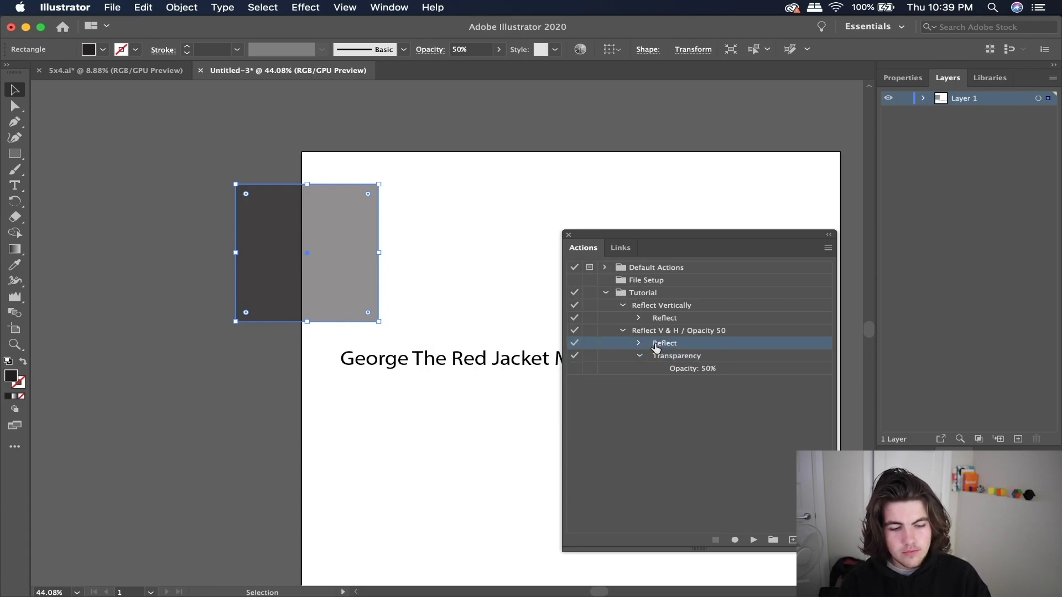
left_click(652, 355)
left_click(376, 359)
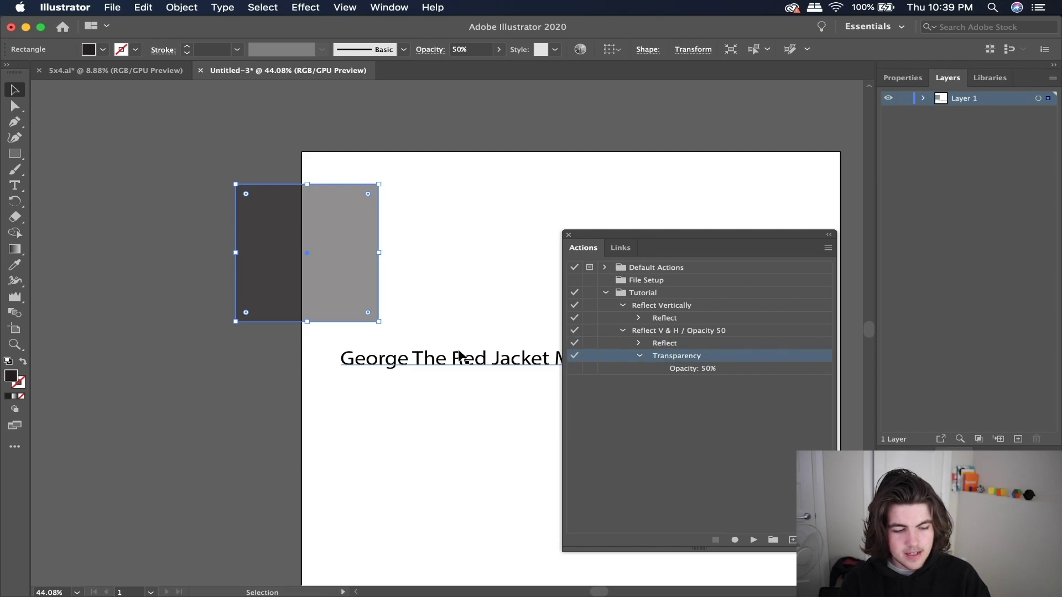
left_click(669, 331)
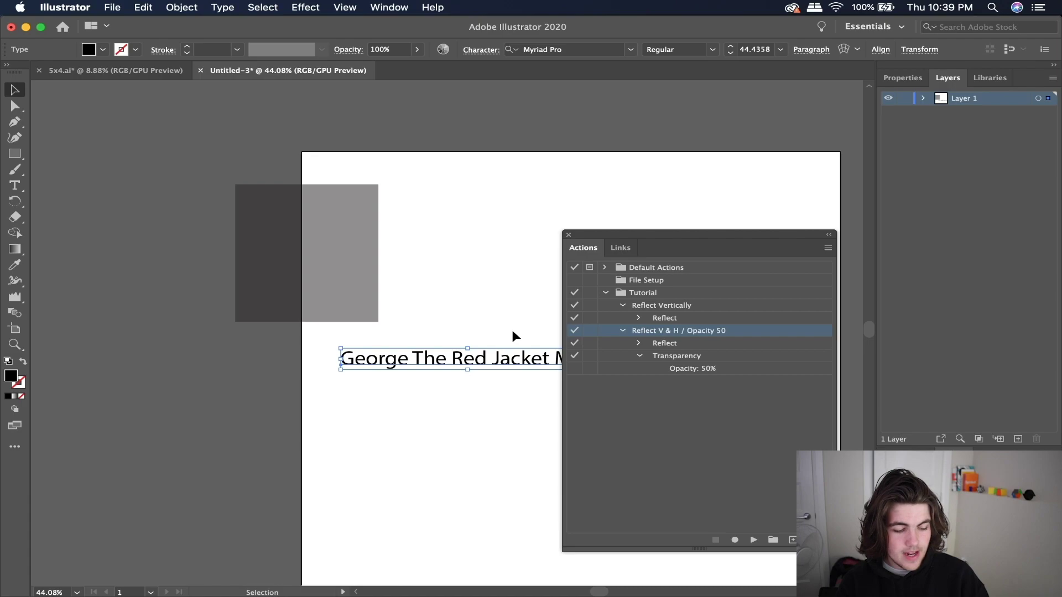
Test the Rotate 45 action of the make stuff quick set on the text group and undo the rotation.
key("F2")
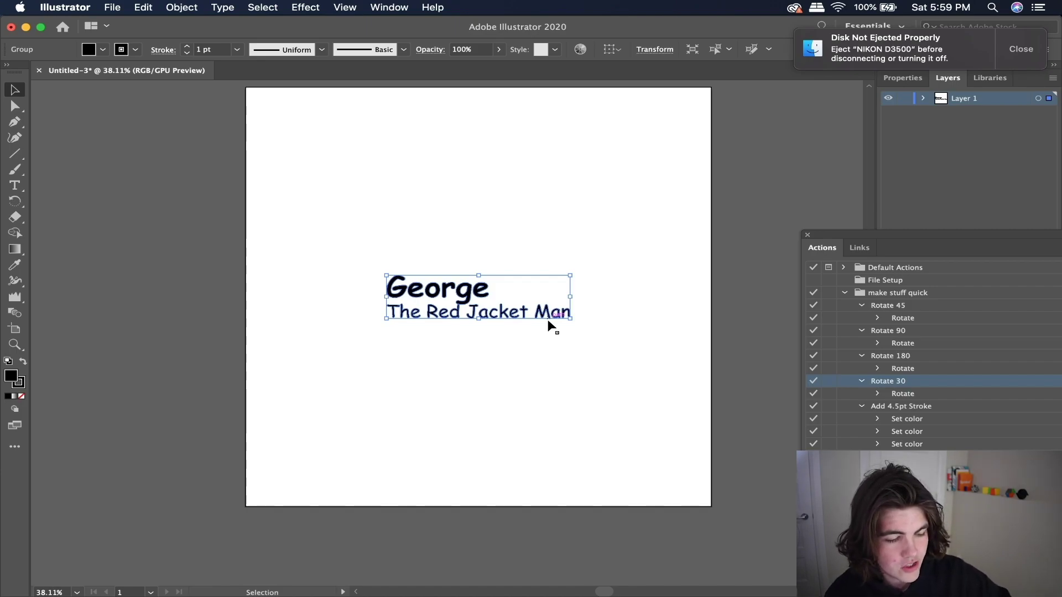
key("F2")
key("z")
key("super+z")
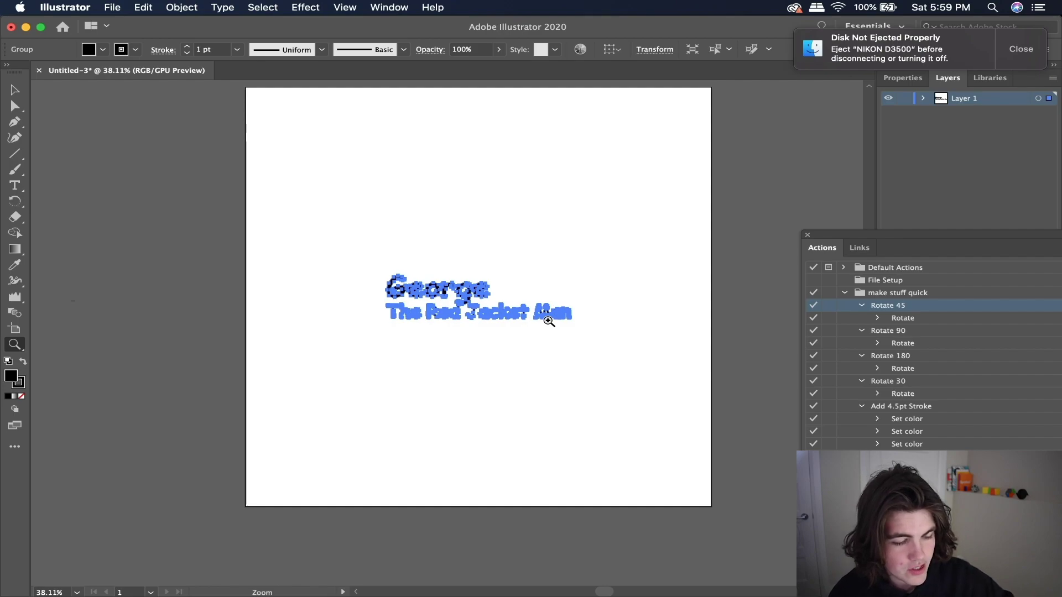
Run the Rotate 90 action four times on the text group to turn it through a full circle.
key("F3")
key("F3")
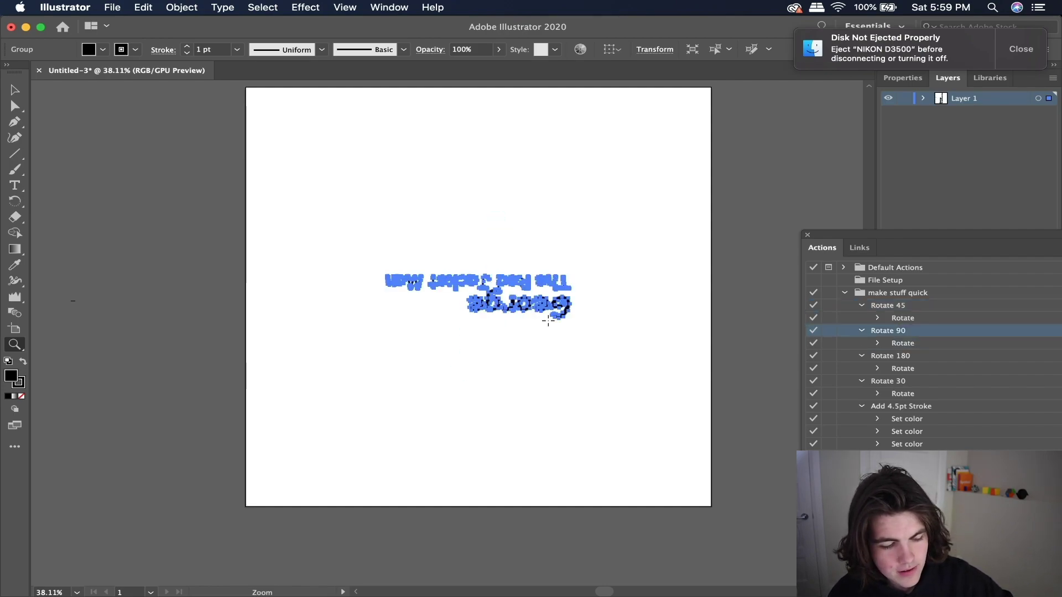
key("F3")
key("F3")
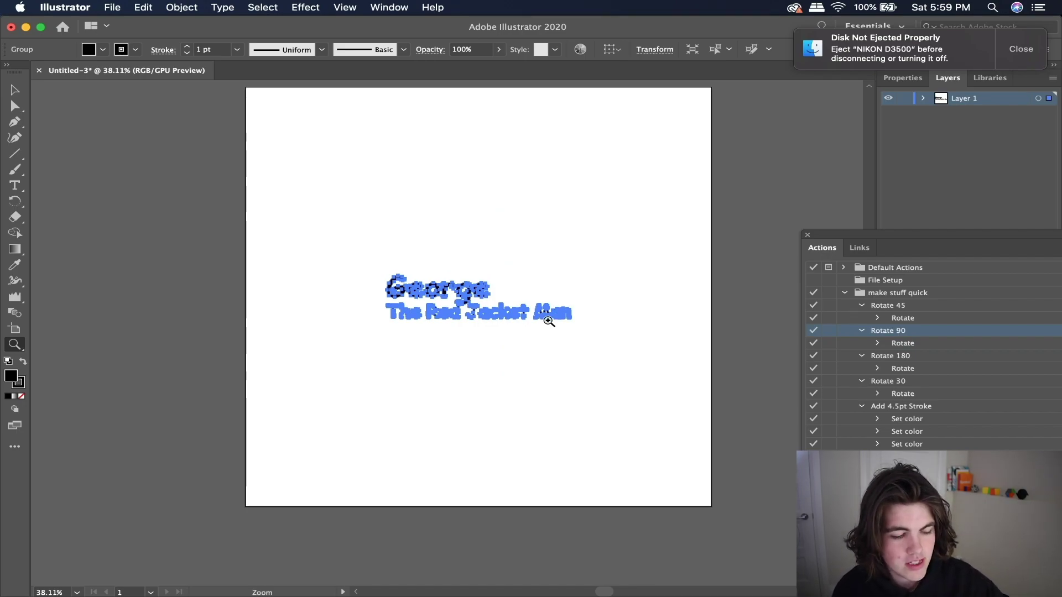
Test the Rotate 180 and Rotate 30 actions on the text group and return it to its upright orientation.
key("F4")
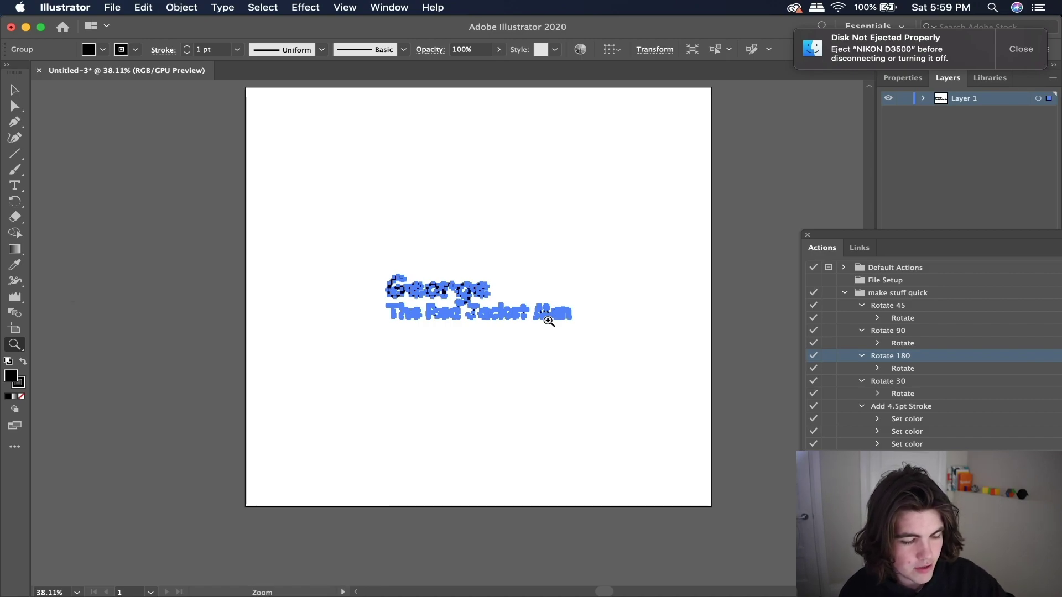
key("F5")
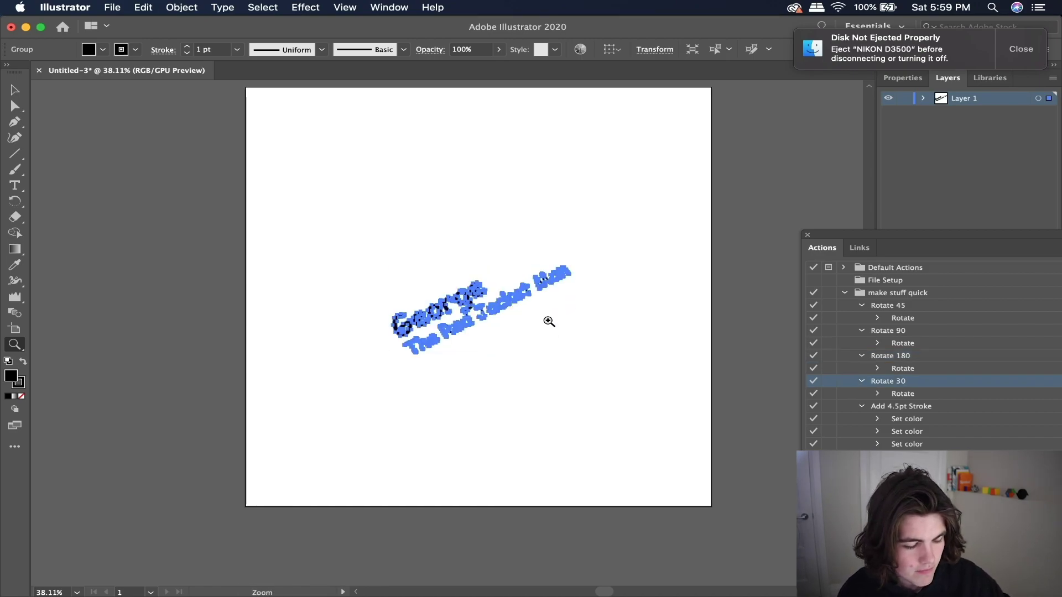
key("super+z")
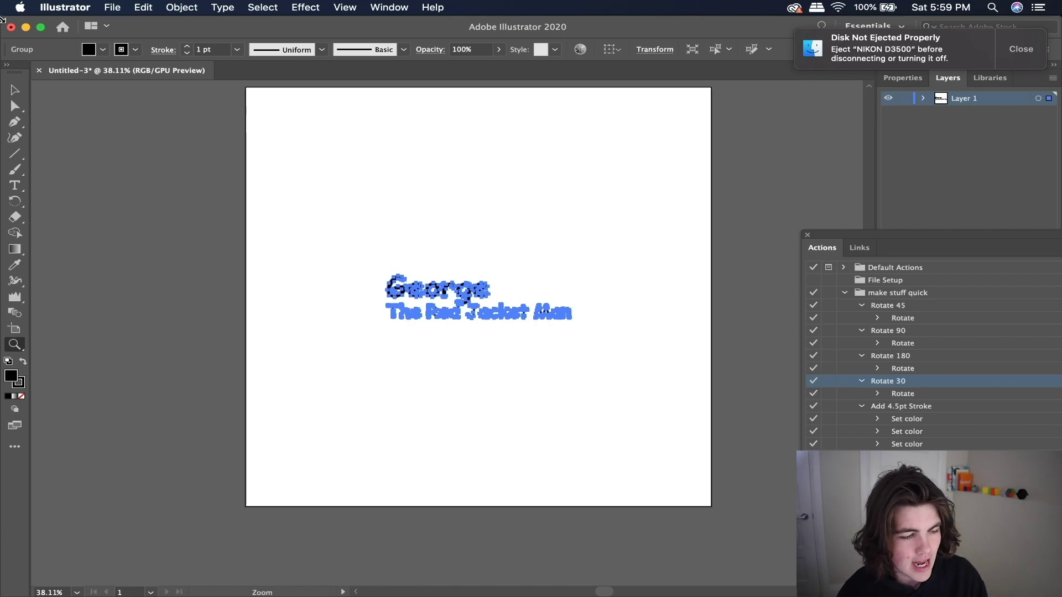
left_click(20, 91)
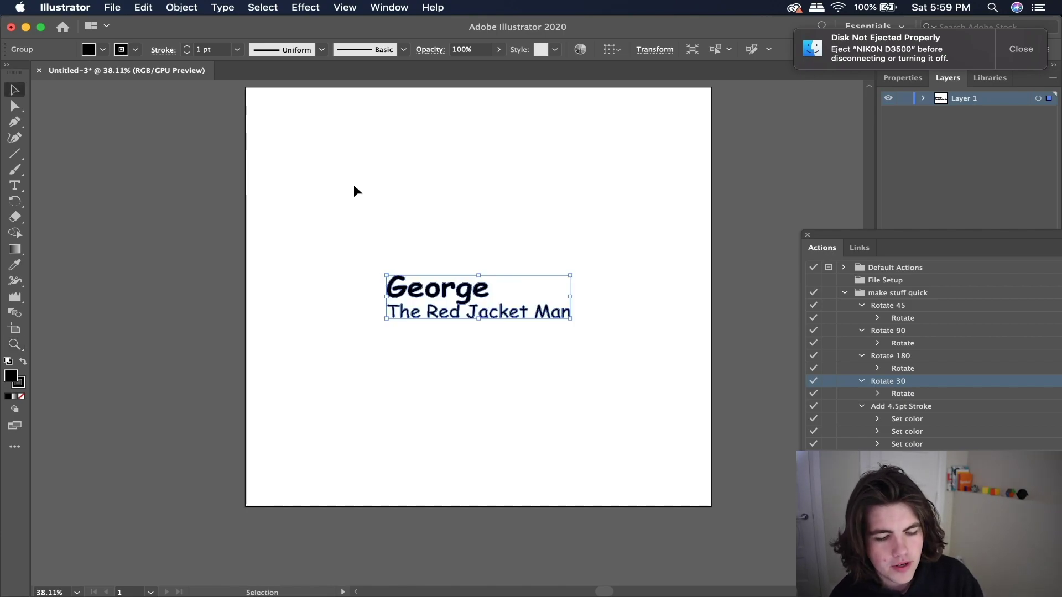
Draw a narrow vertical black rectangle below the text group and remove its stroke.
scroll(417, 300, "up", 3)
scroll(418, 300, "up", 2)
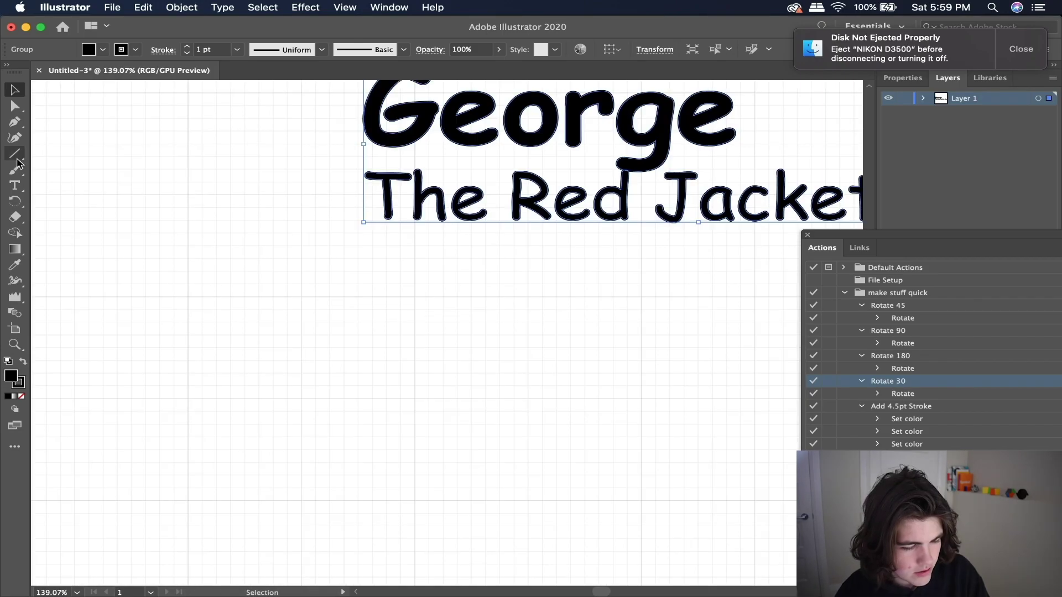
key("m")
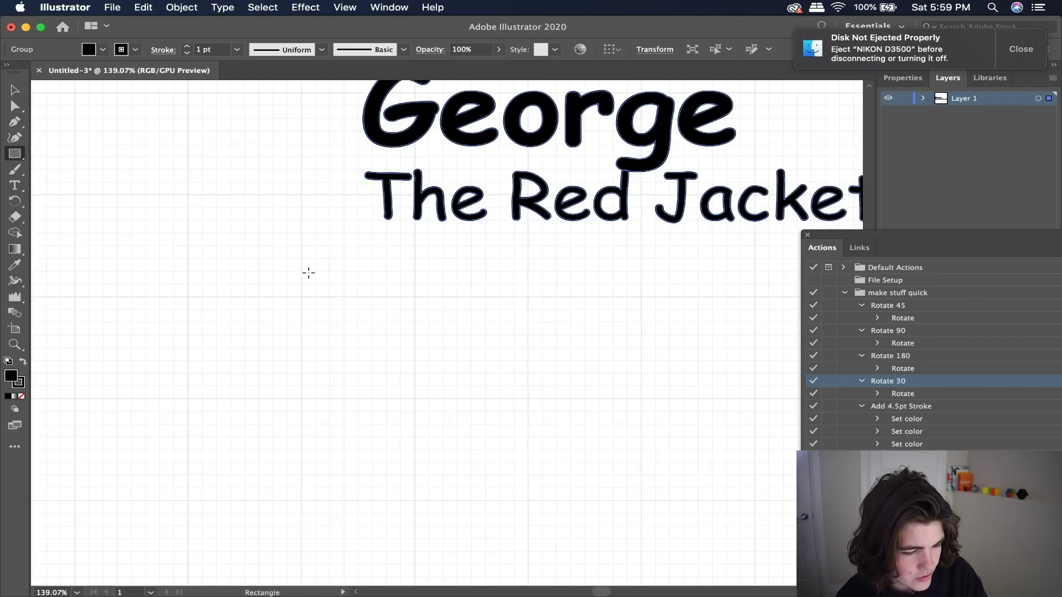
scroll(308, 273, "down", 2)
left_click_drag(319, 257, 328, 368)
left_click(10, 91)
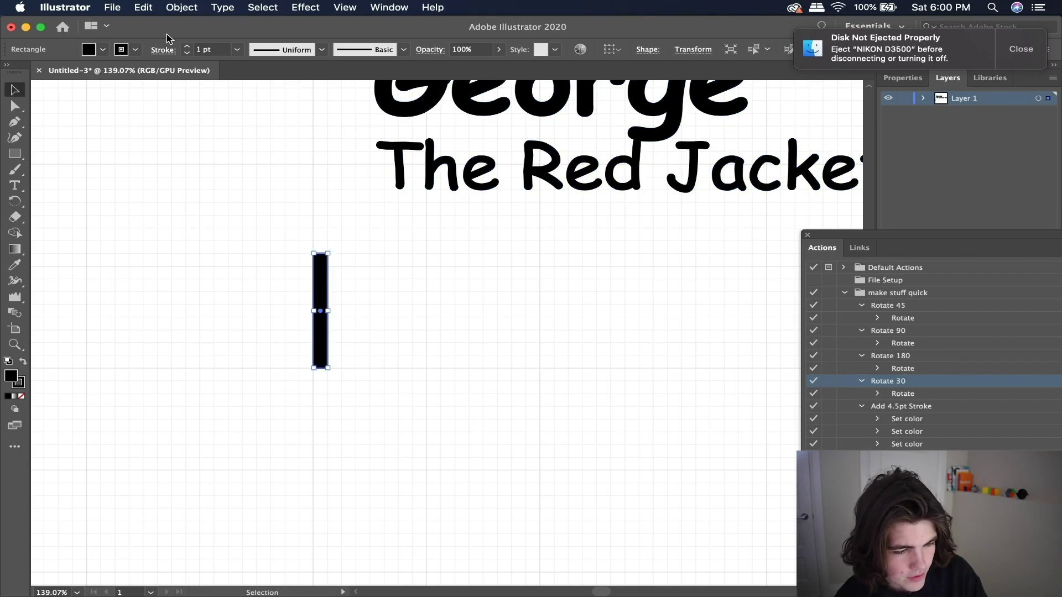
scroll(269, 280, "up", 3)
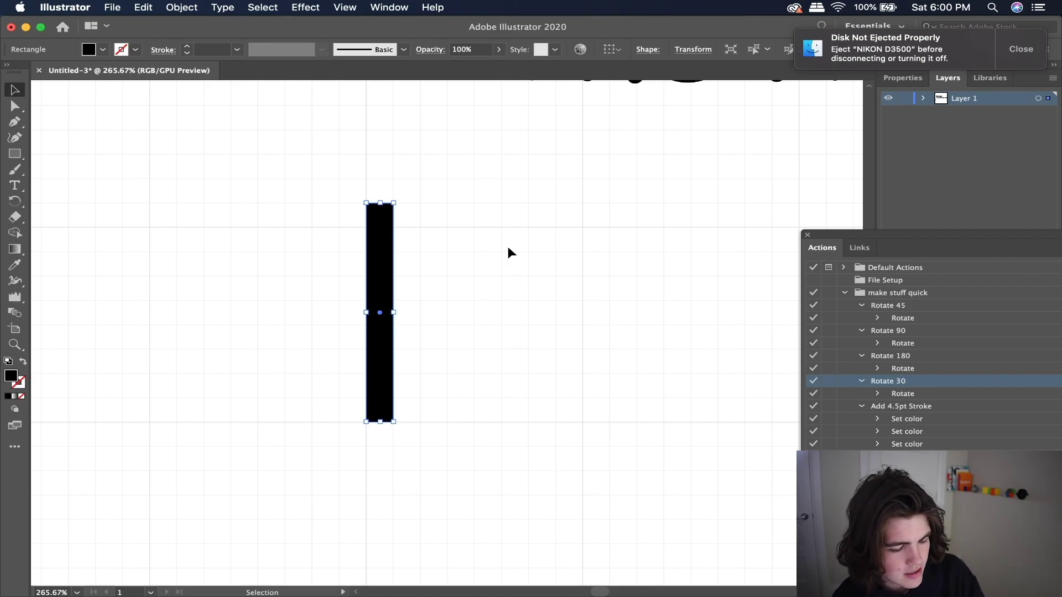
Run the Add 4.5pt Stroke action on the rectangle and align its stroke to the outside.
key("F5")
key("super+equal")
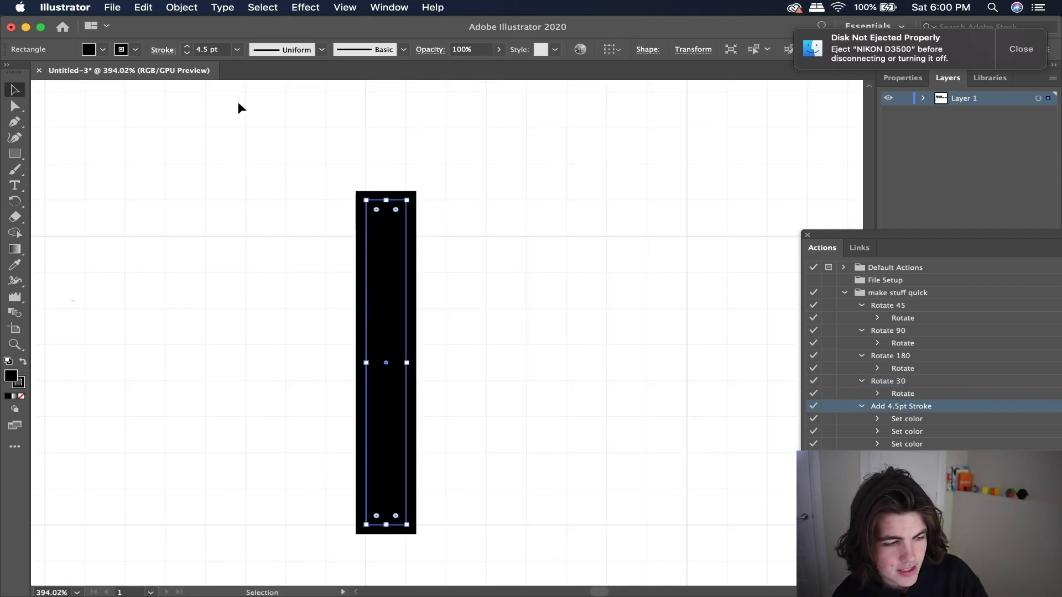
left_click(161, 51)
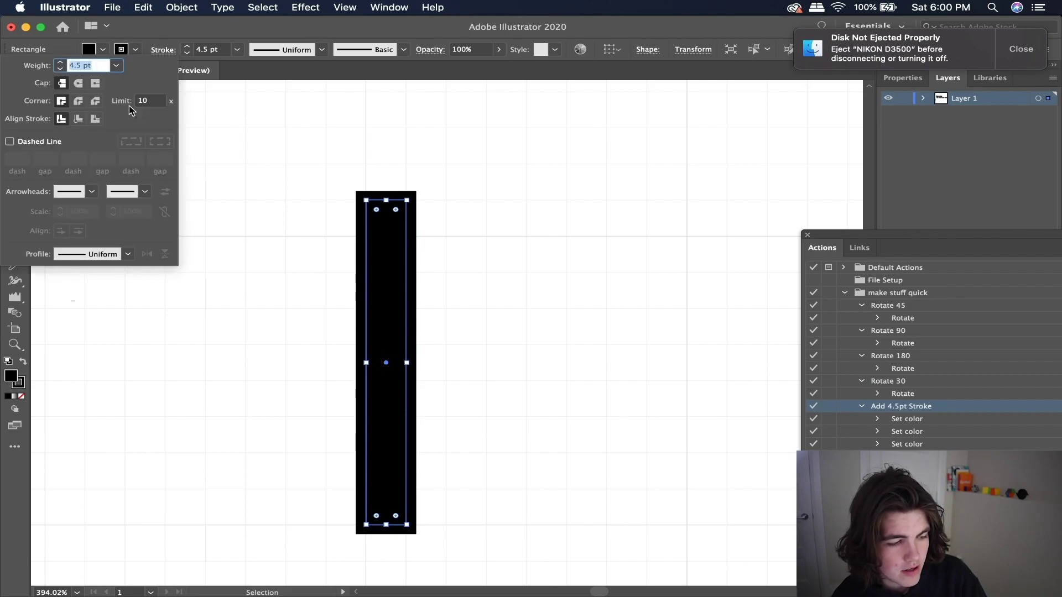
left_click(96, 119)
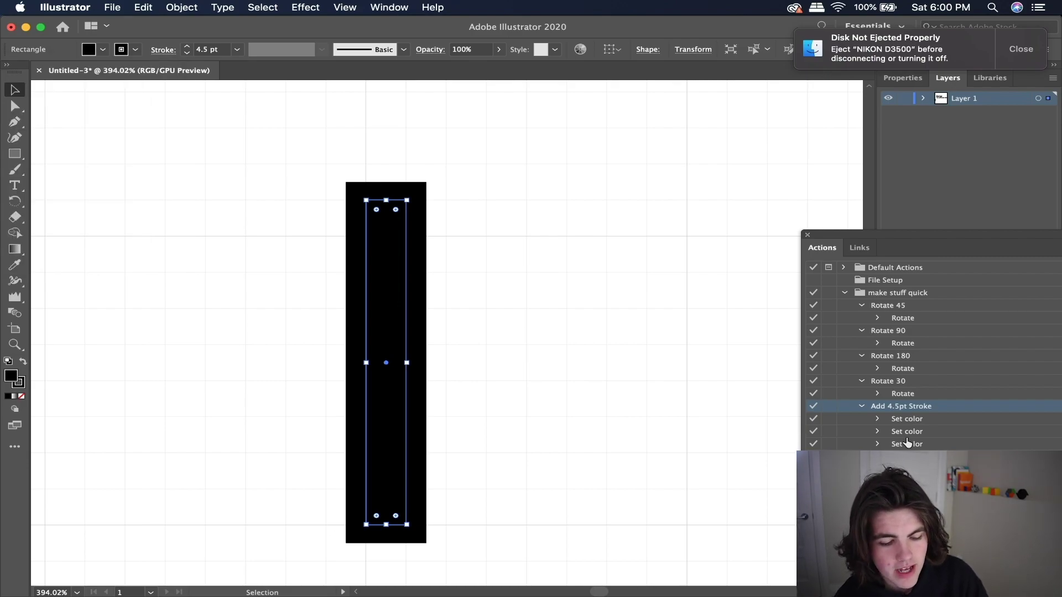
left_click(861, 381)
left_click(861, 394)
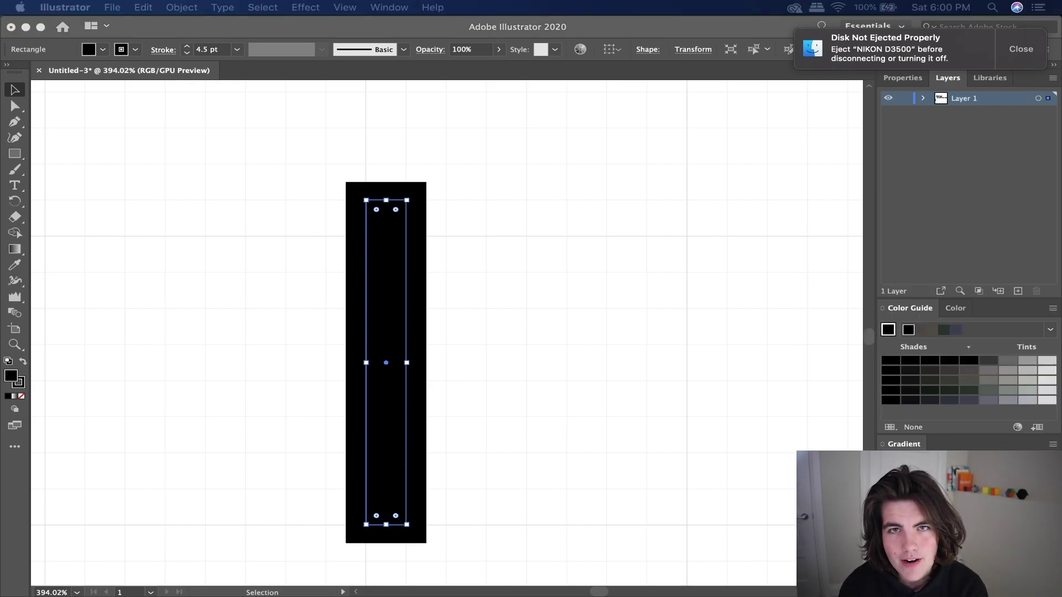